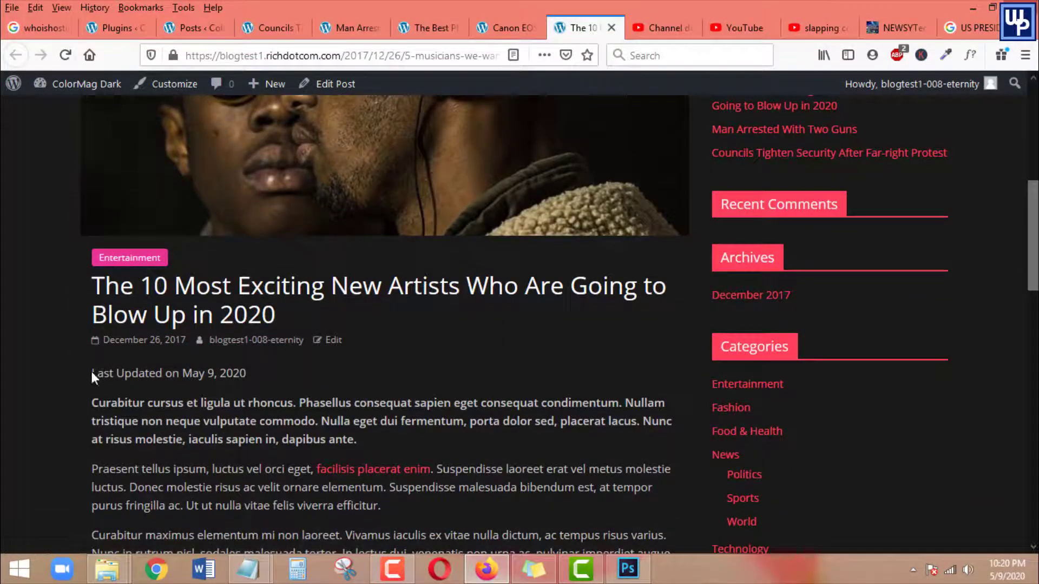
Highlight the 'Last Updated on May 9, 2020' line, then check the Canon EOS 700D post
left_click_drag(92, 373, 248, 385)
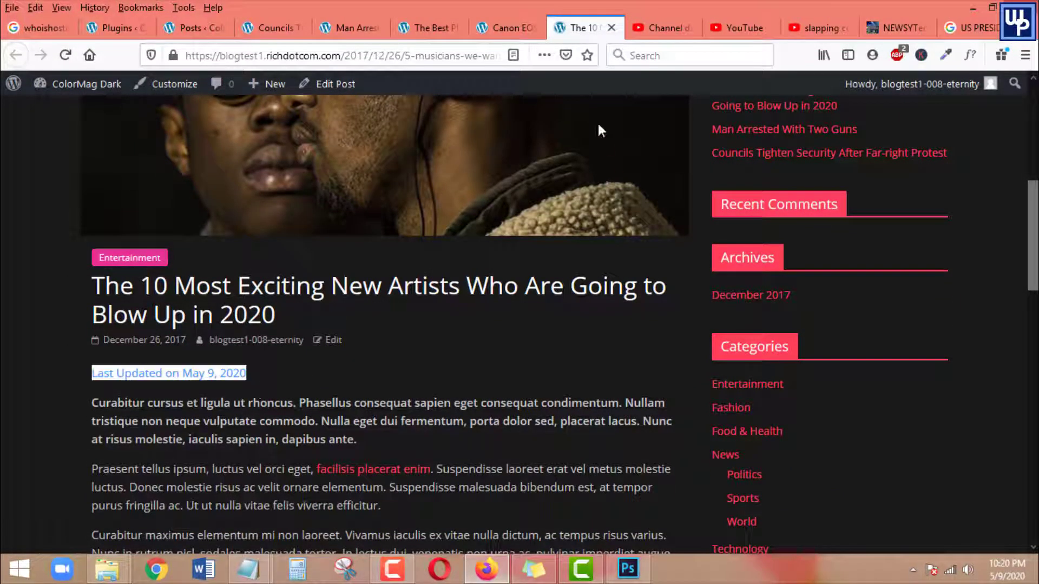
scroll(452, 336, "down", 2)
scroll(452, 279, "up", 3)
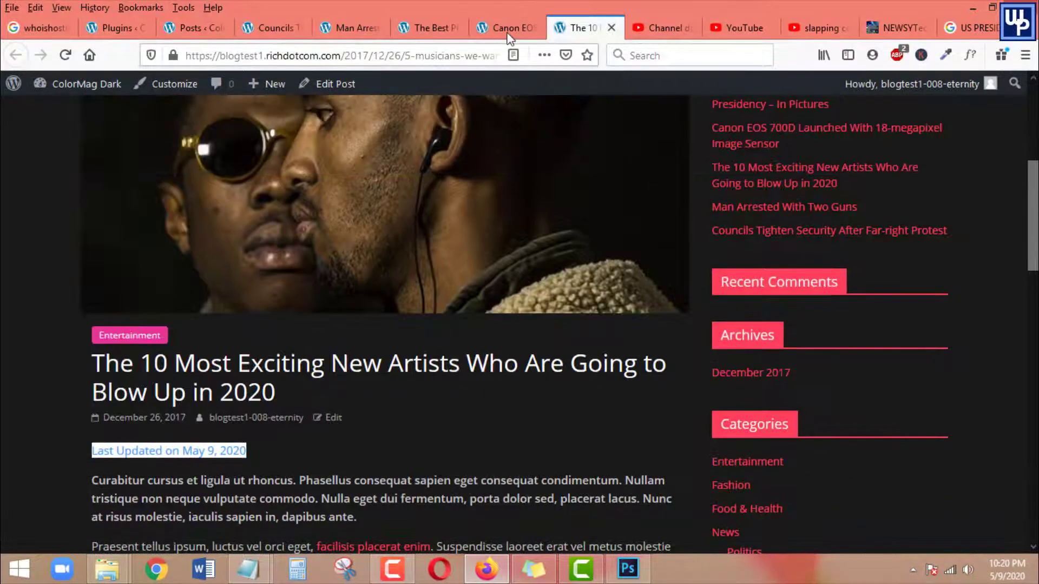
key("ctrl+shift+Tab")
scroll(417, 196, "down", 5)
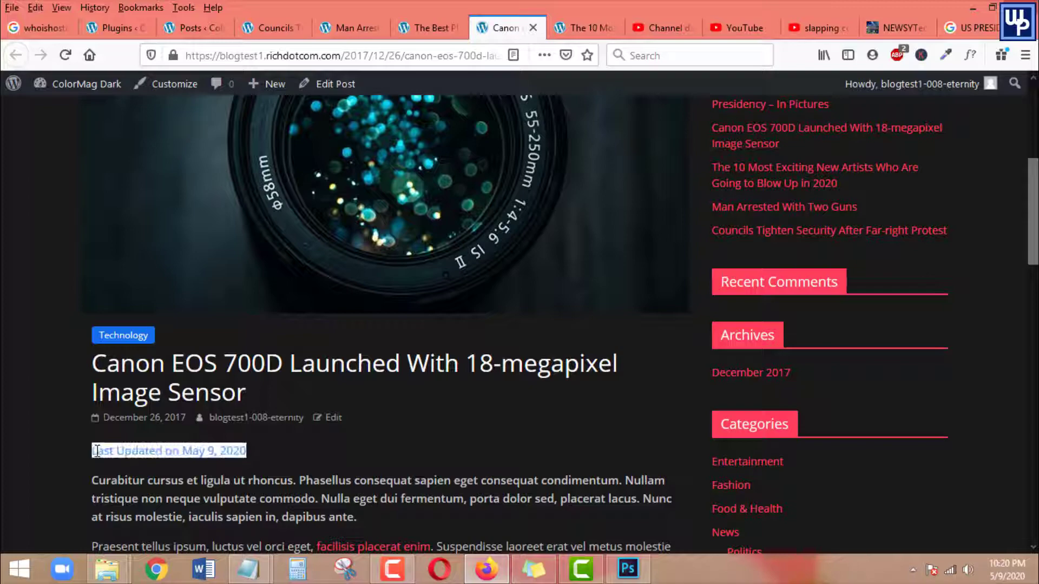
double_click(457, 16)
double_click(835, 10)
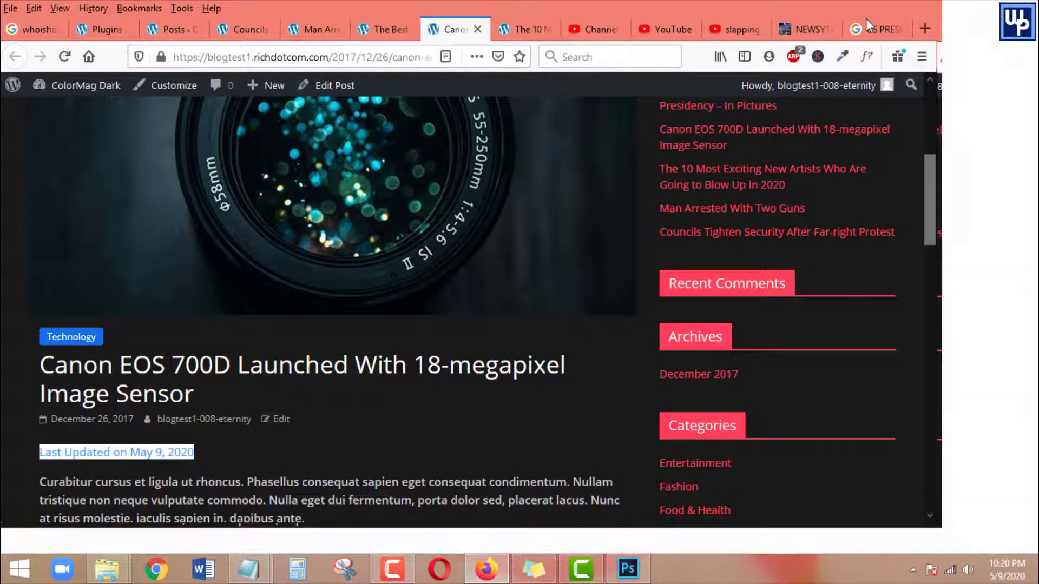
Confirm the Barack Obama photographs post shows the same Last Updated date
key("ctrl+shift+Tab")
scroll(339, 310, "down", 3)
scroll(339, 309, "down", 3)
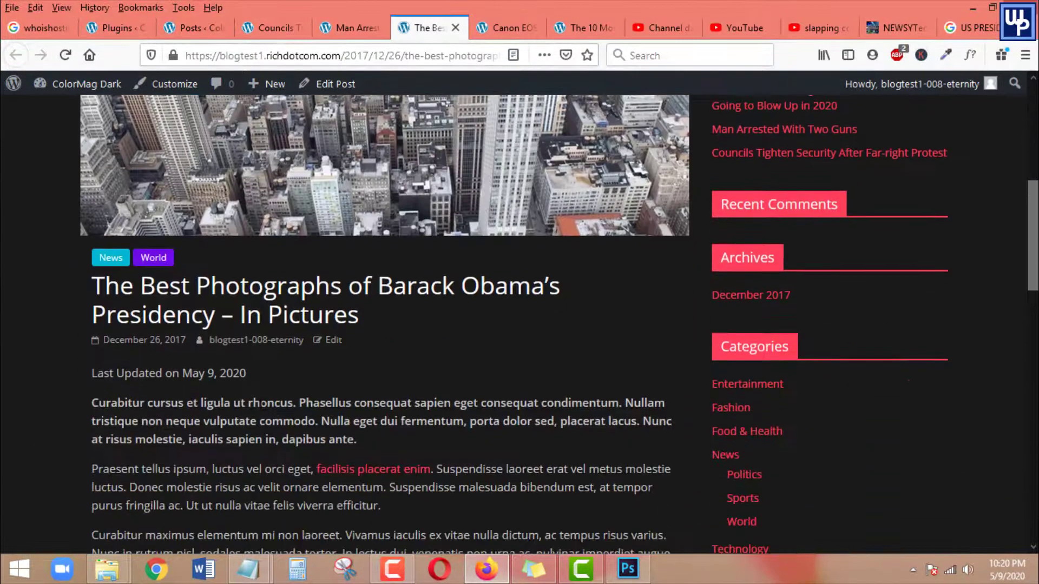
left_click_drag(244, 373, 117, 373)
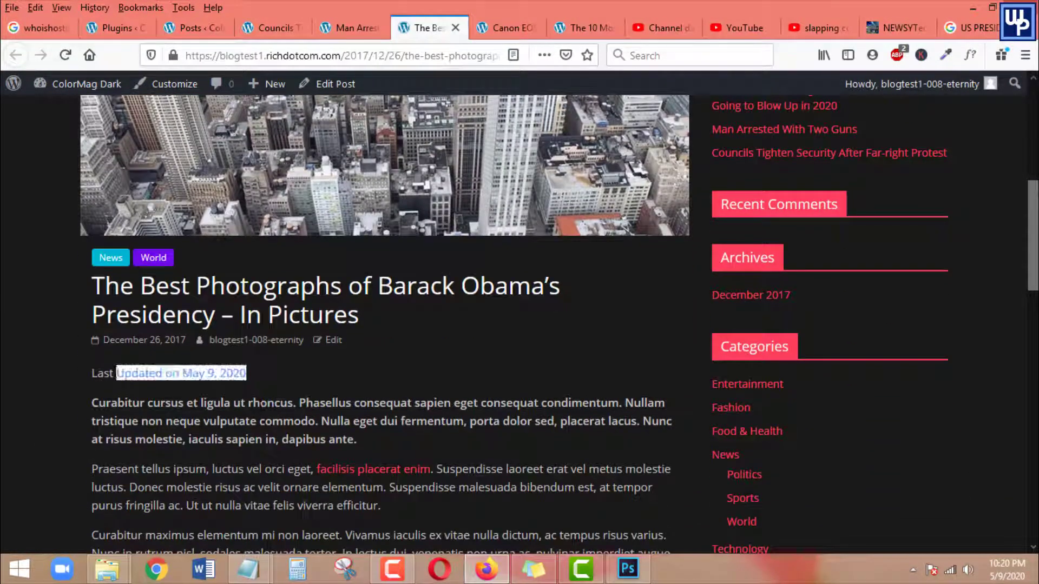
left_click(112, 389)
Check the Last Updated line on the Man Arrested With Two Guns and Councils Tighten Security posts
left_click(357, 30)
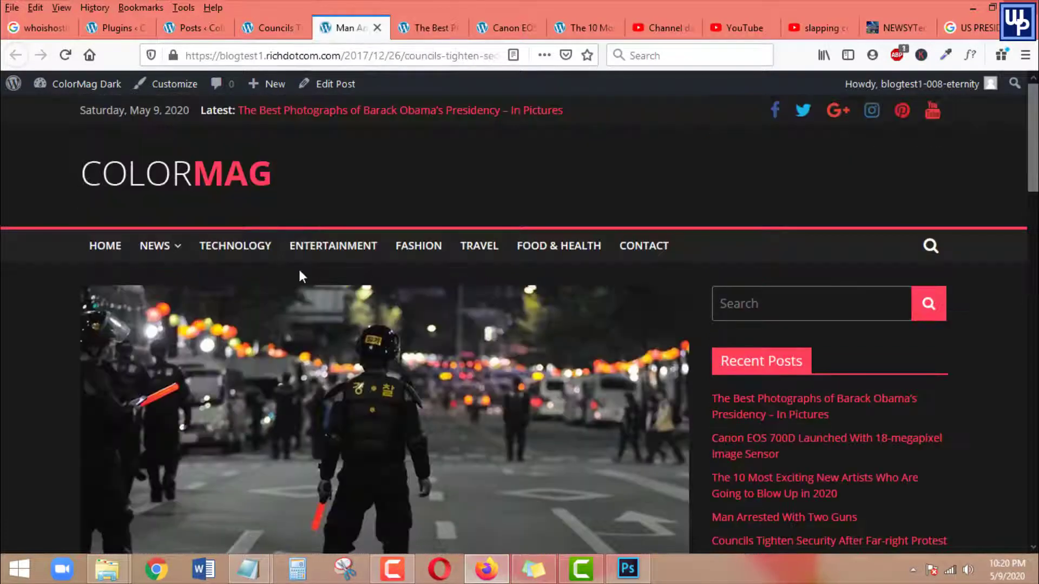
scroll(300, 276, "down", 5)
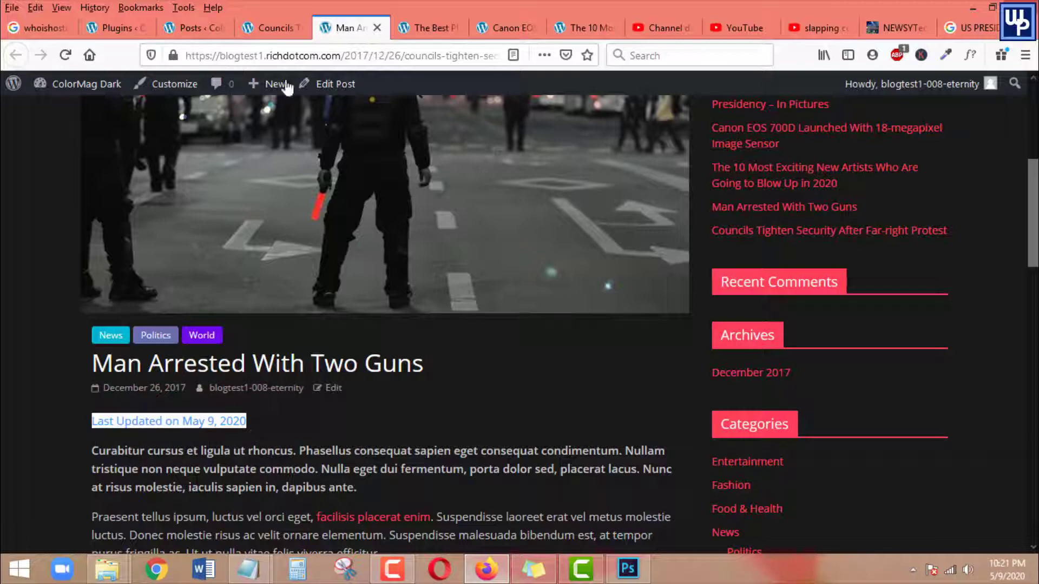
left_click(288, 27)
scroll(399, 339, "down", 7)
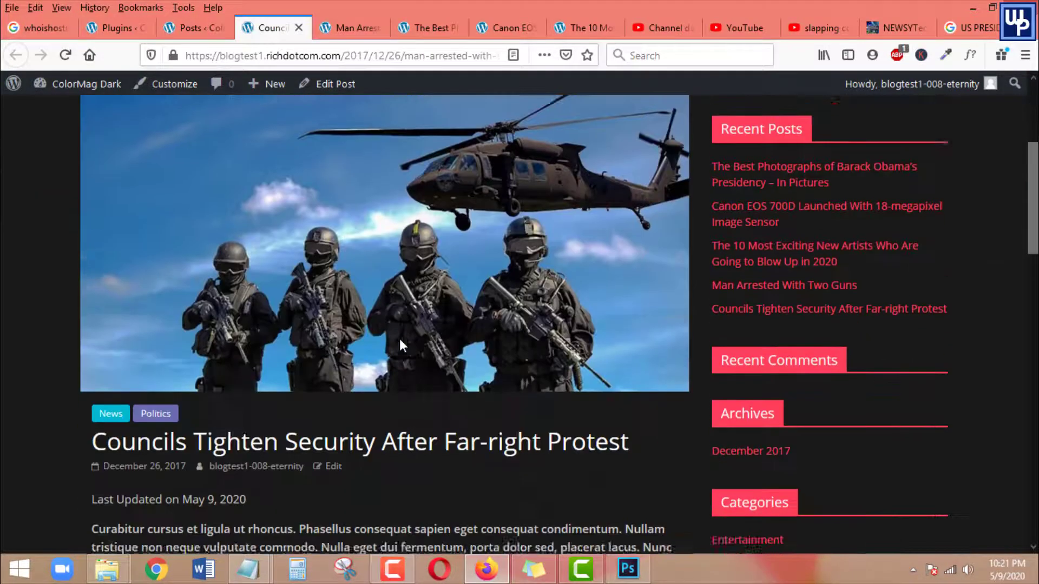
scroll(399, 339, "down", 2)
scroll(257, 171, "up", 1)
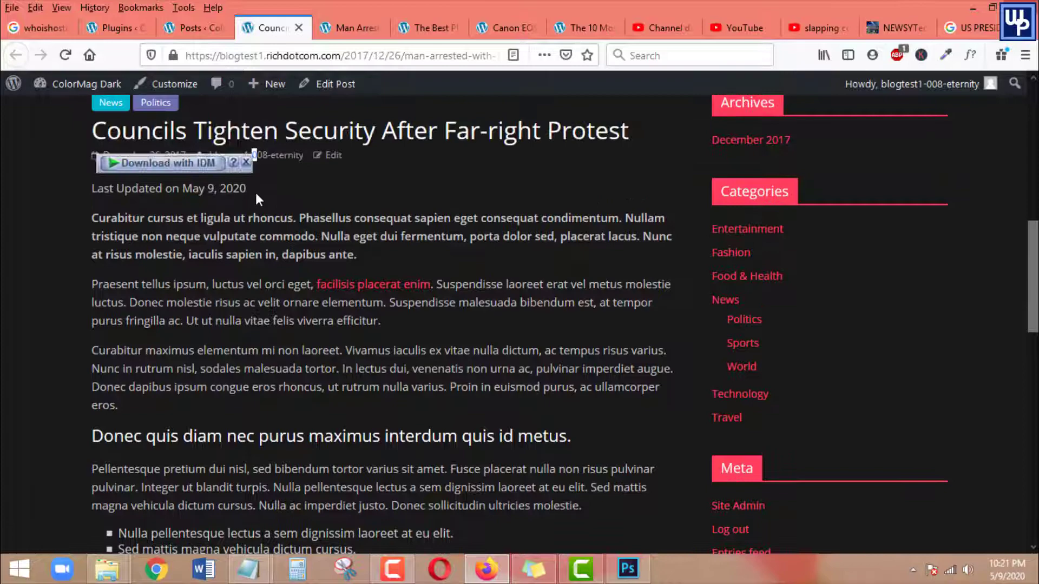
left_click_drag(256, 193, 241, 188)
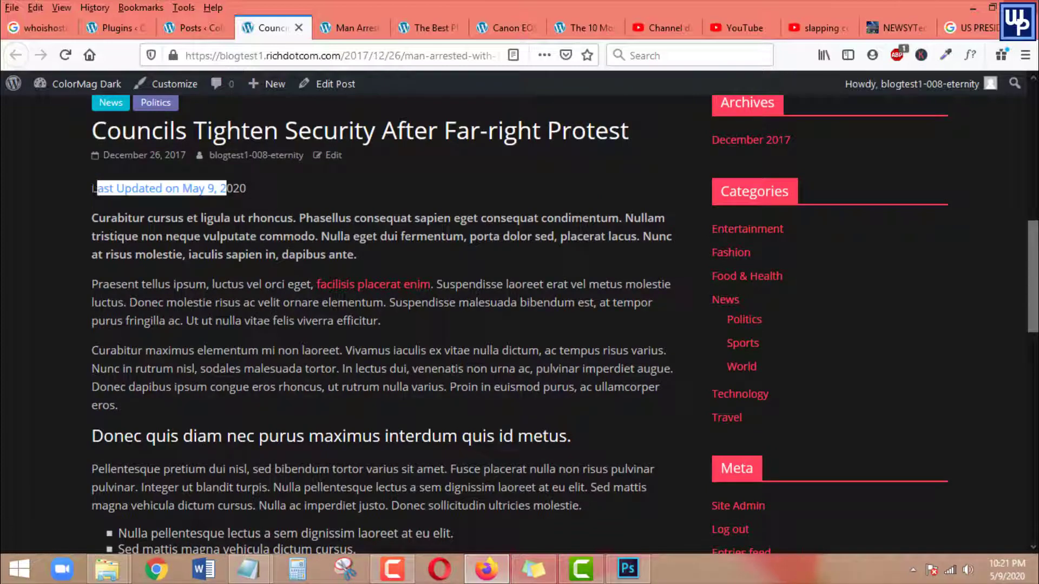
left_click_drag(94, 188, 90, 189)
left_click(358, 276)
scroll(358, 277, "up", 5)
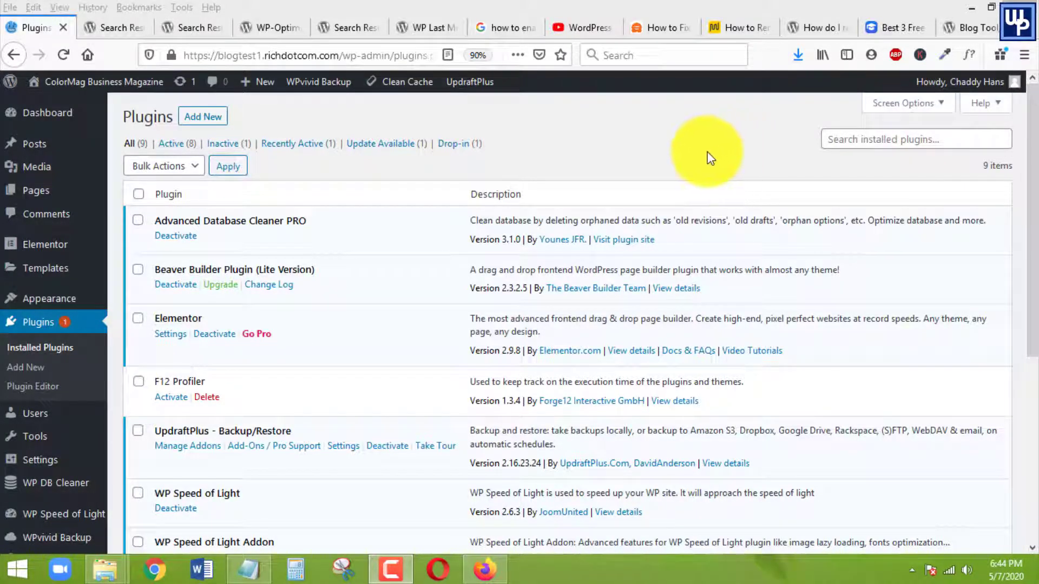
Go to Plugins > Add New and place the cursor in the plugin search box
left_click(708, 154)
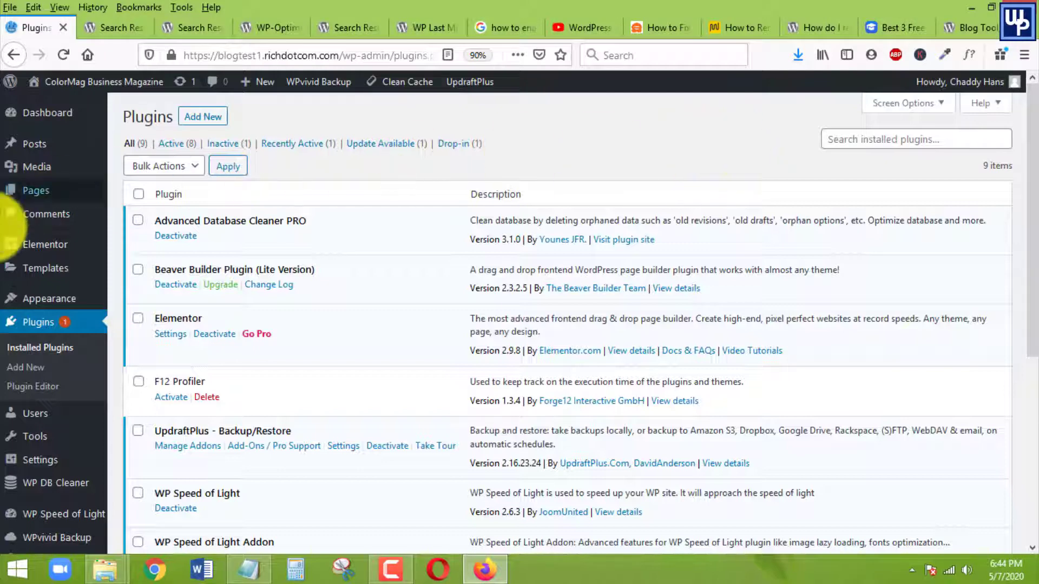
left_click(19, 377)
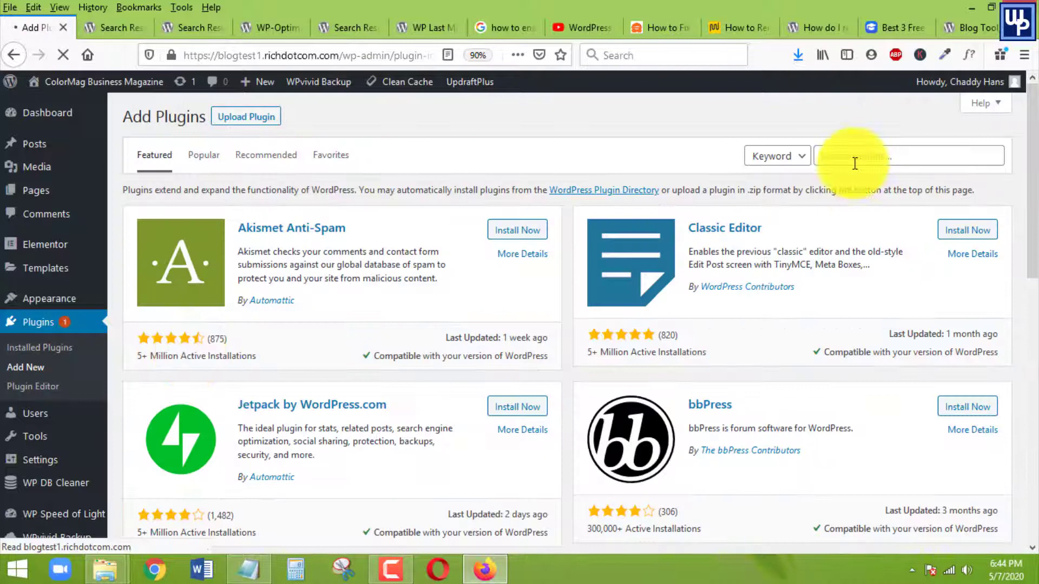
left_click(855, 163)
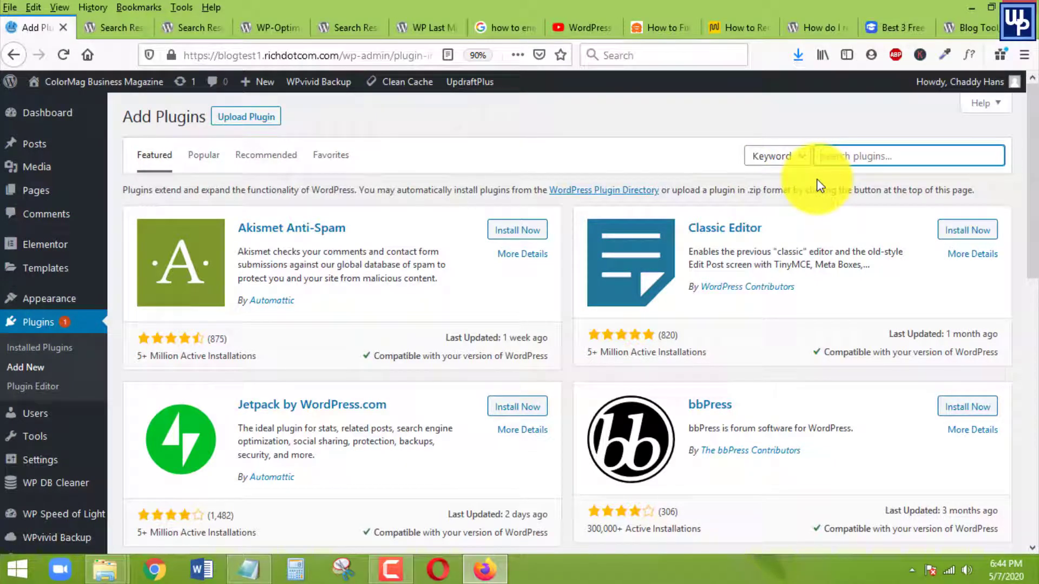
Search 'wp la', then install and activate WP Last Modified Info 1.6.6
type("wp")
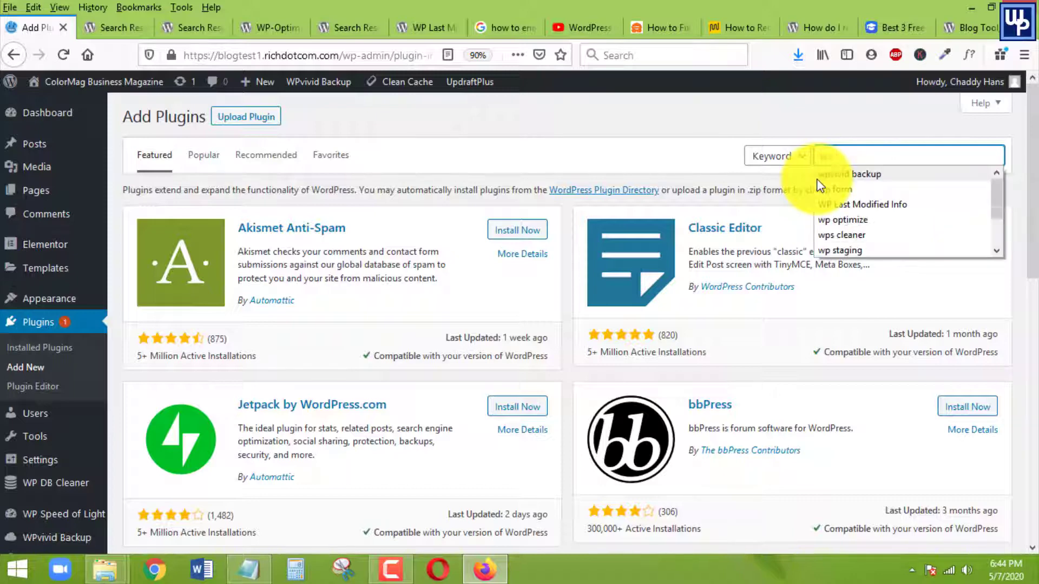
type(" la")
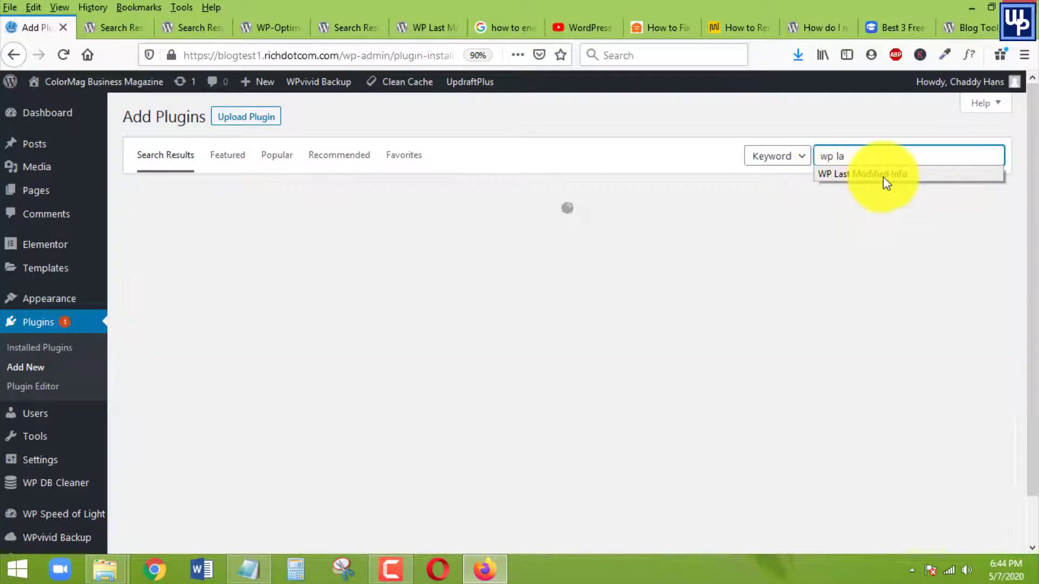
left_click(865, 174)
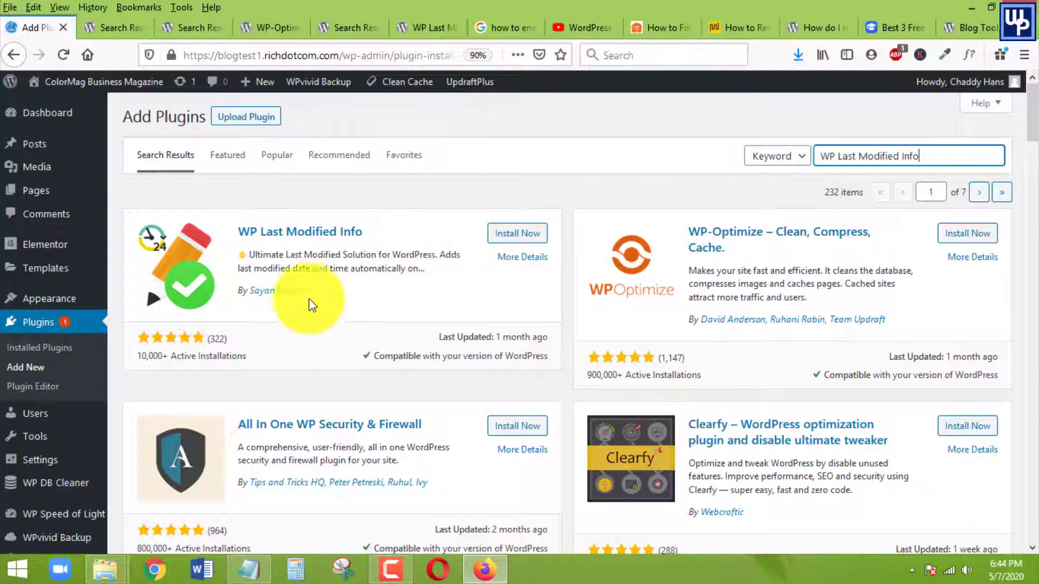
left_click(512, 233)
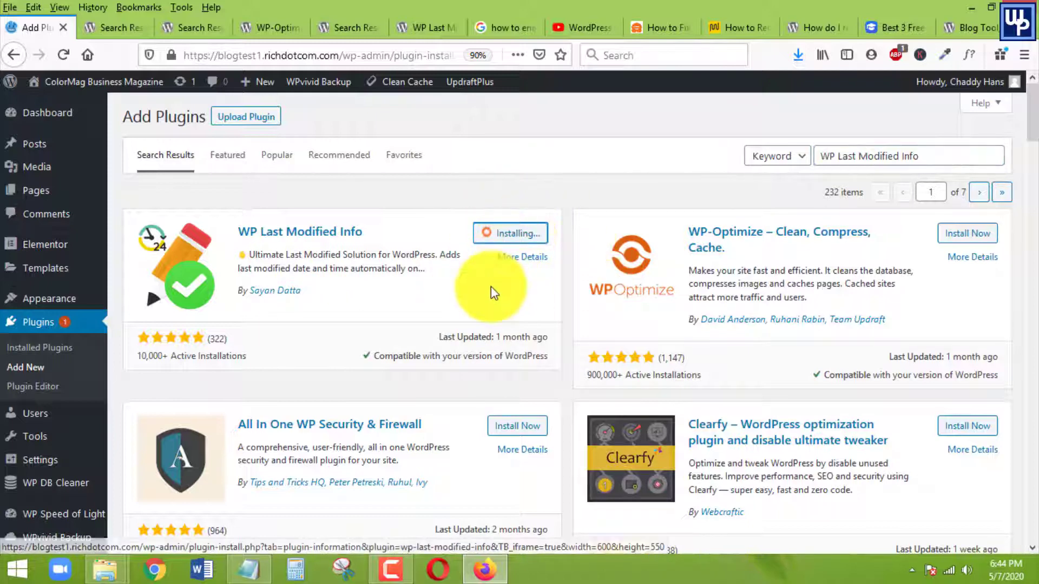
left_click(541, 236)
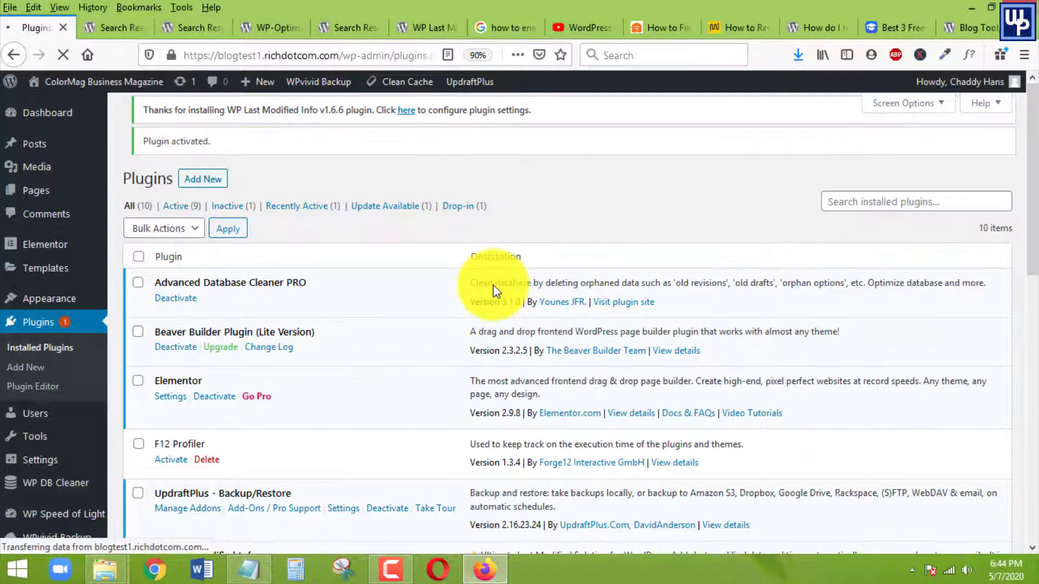
scroll(505, 243, "down", 4)
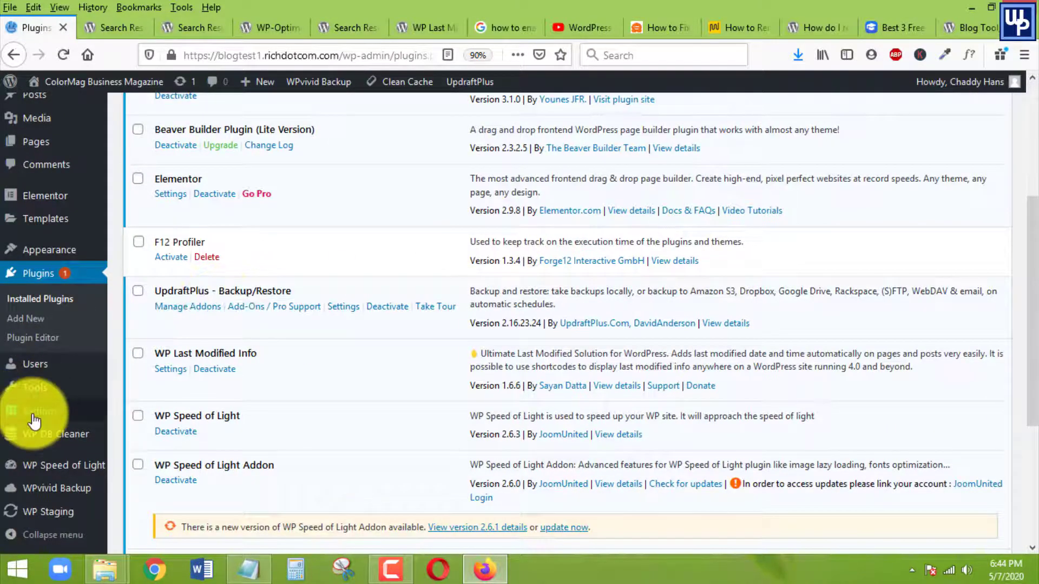
mouse_move(33, 417)
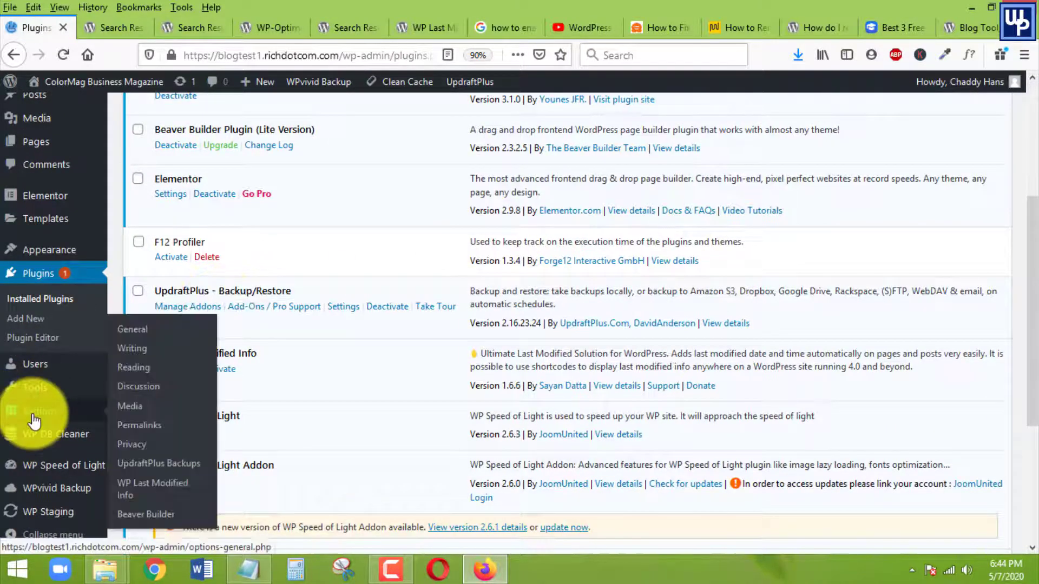
In WP Last Modified Info Post Options, set the post date format to Human Readable Format, ending with 'ago'
left_click(151, 490)
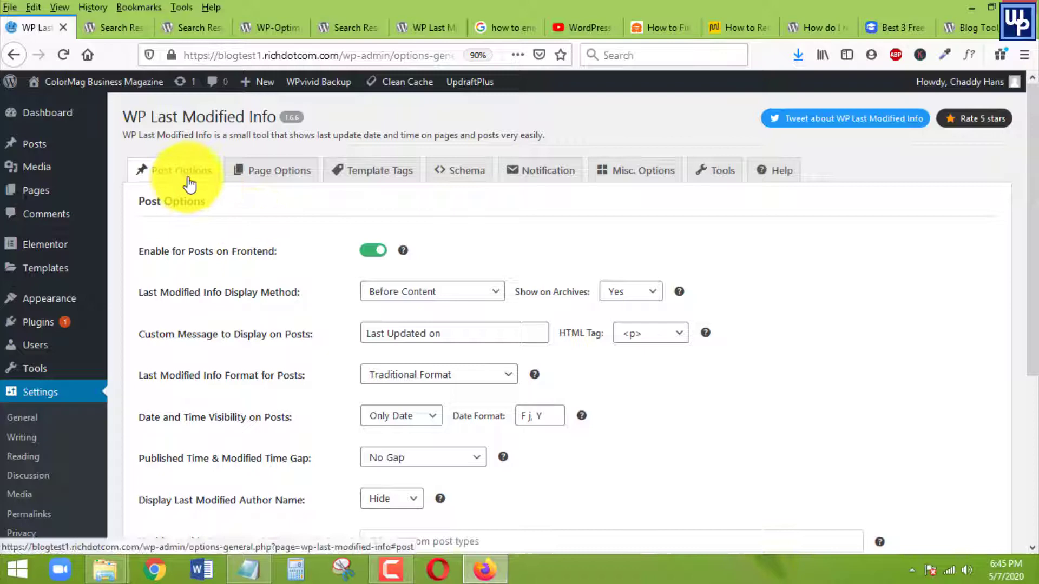
scroll(188, 251, "down", 3)
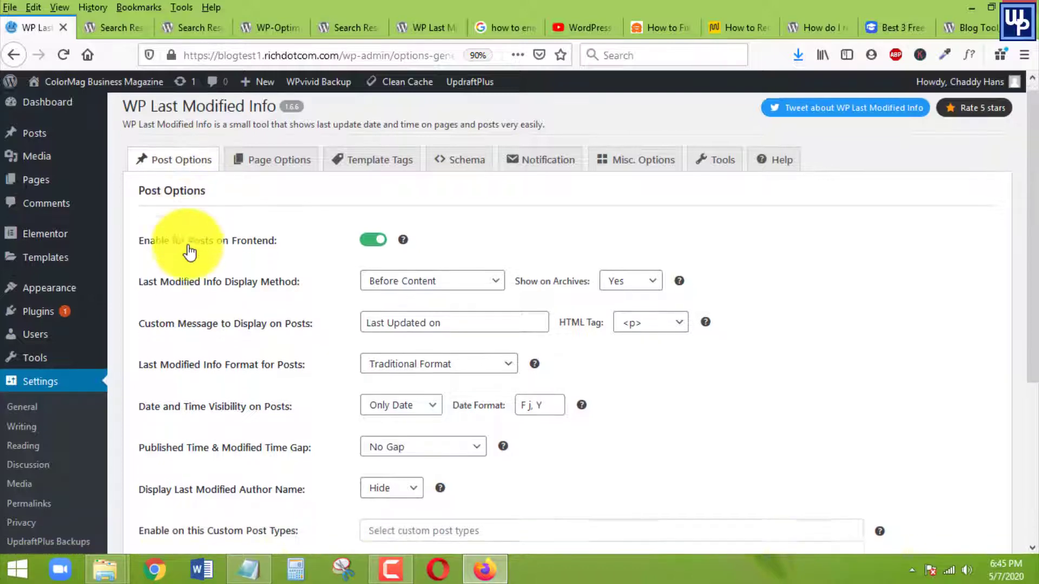
left_click(388, 304)
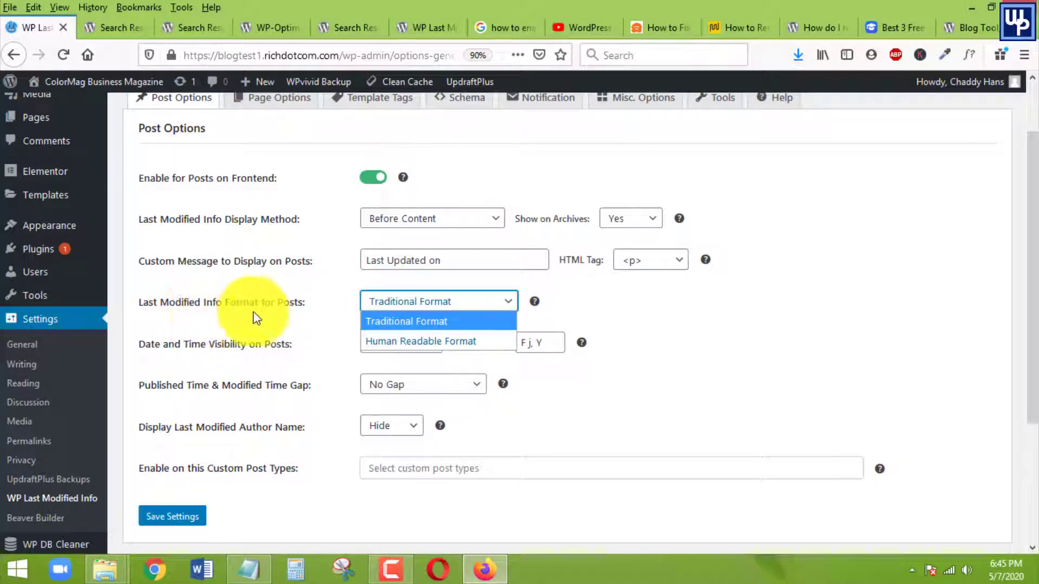
left_click(416, 323)
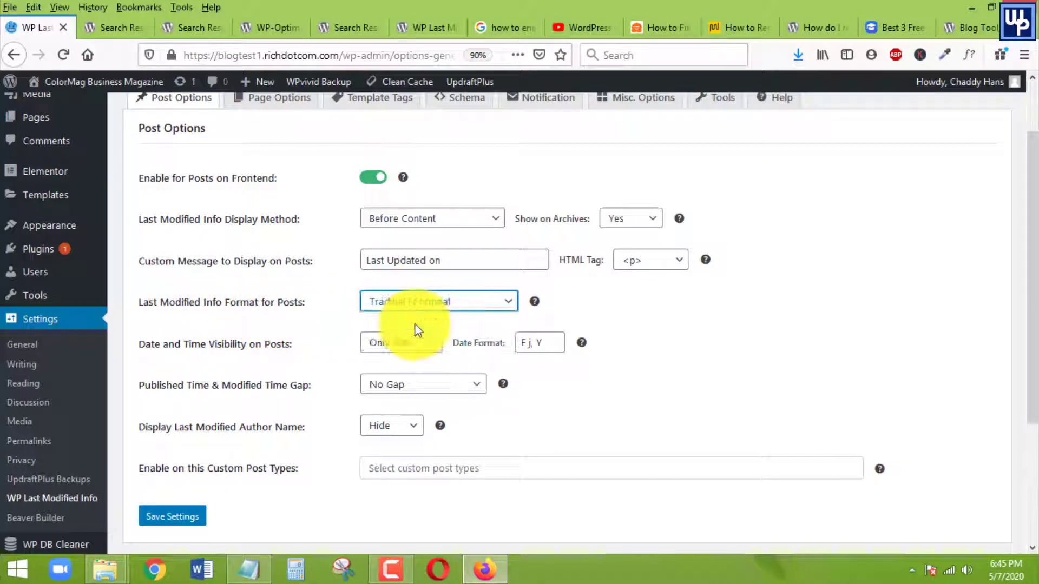
left_click(442, 310)
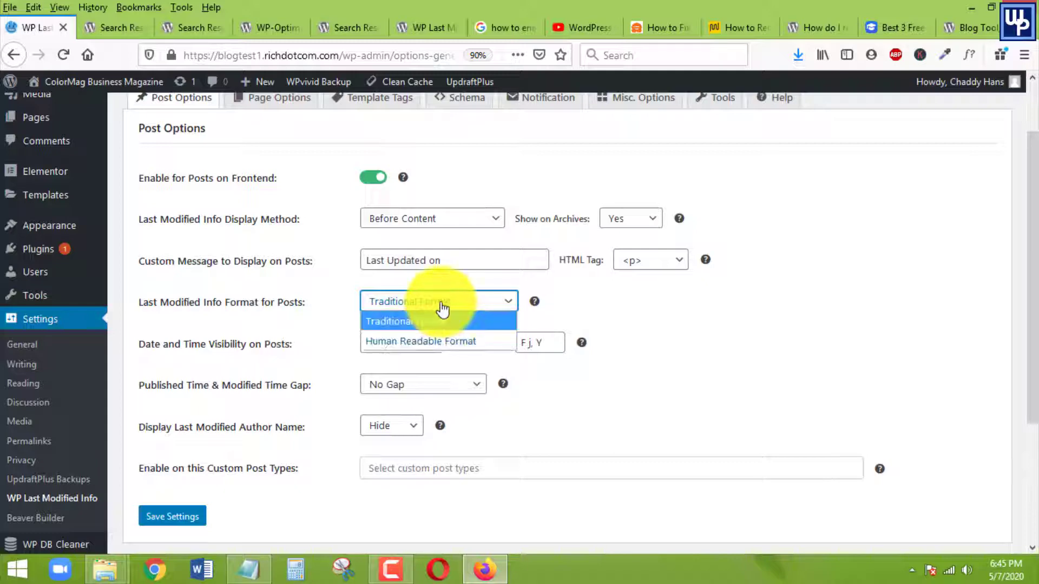
left_click(391, 344)
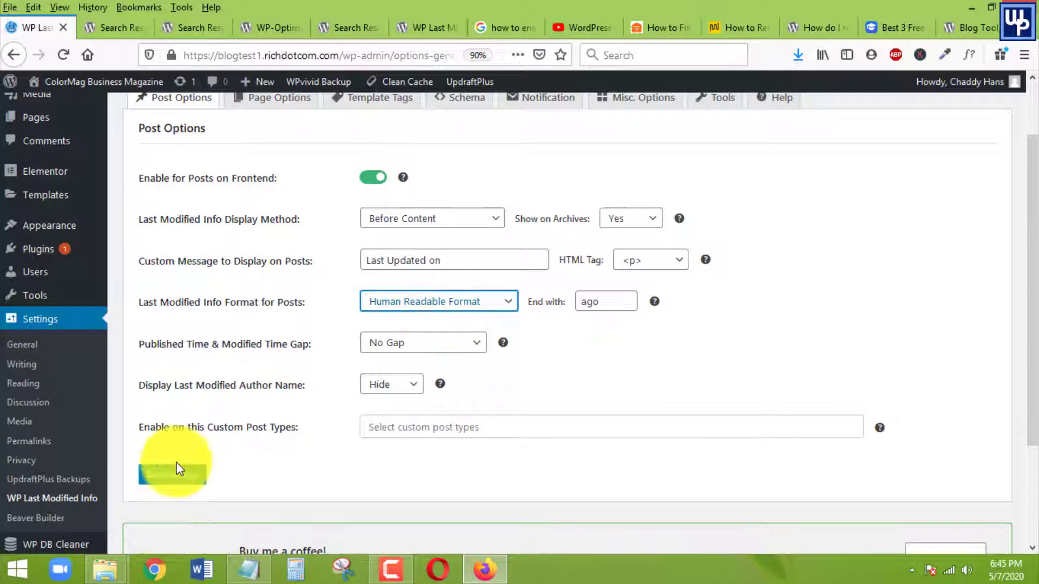
Save the Post Options with Human Readable Format kept
left_click(169, 480)
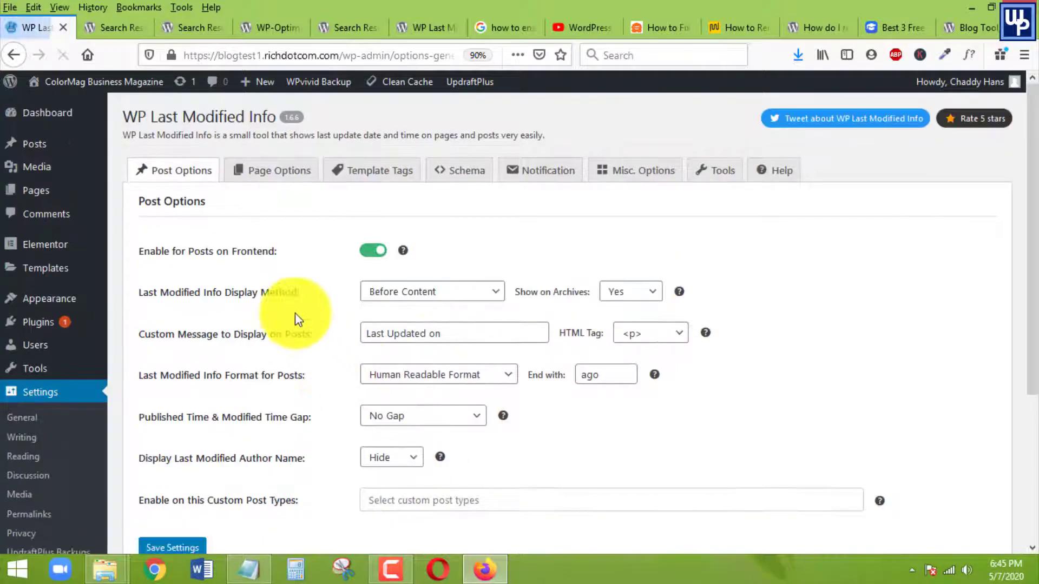
left_click(418, 378)
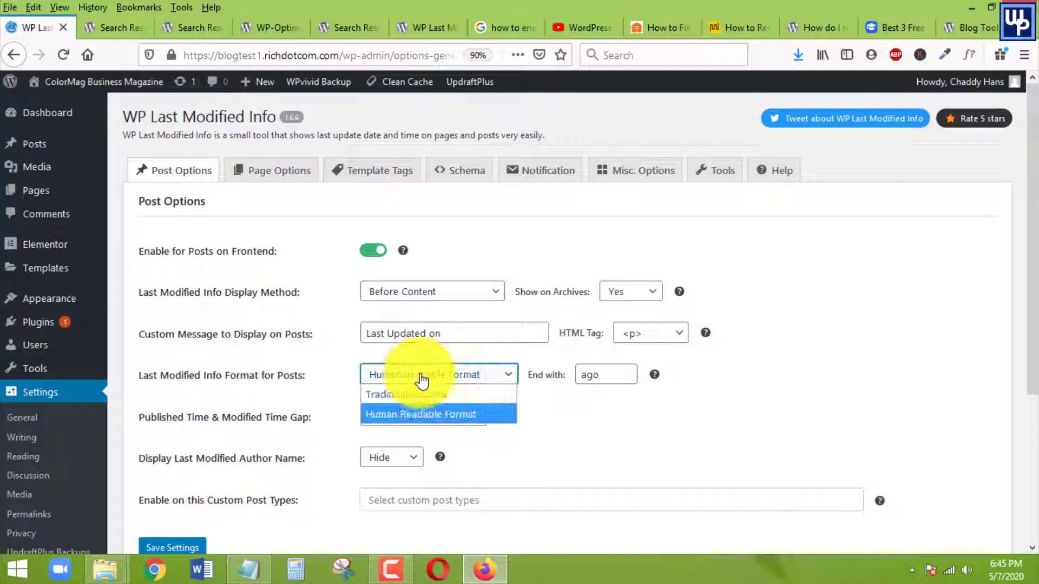
left_click(404, 418)
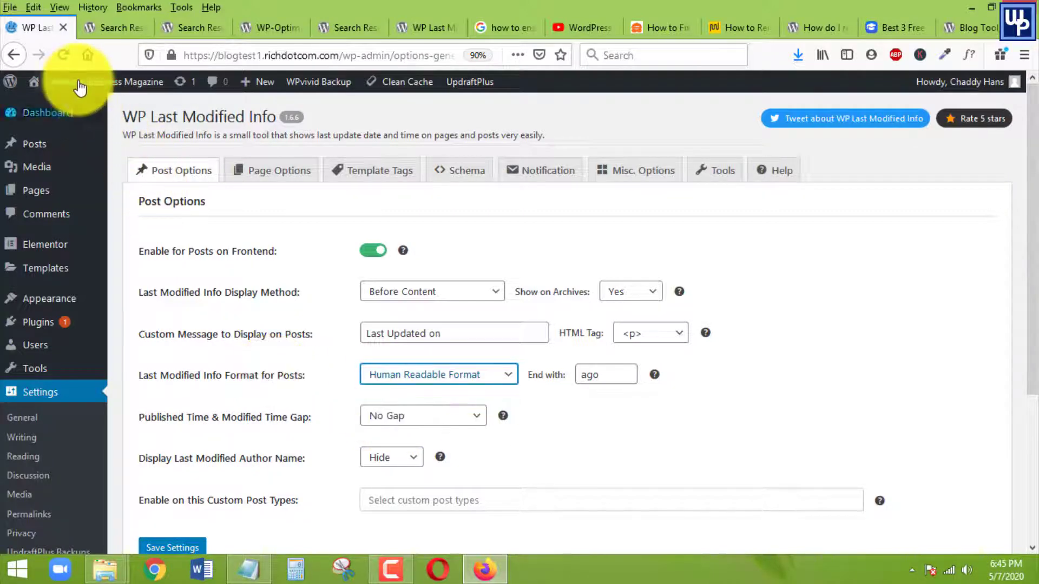
Open the site homepage from the admin bar in a new tab
mouse_move(63, 87)
middle_click(42, 112)
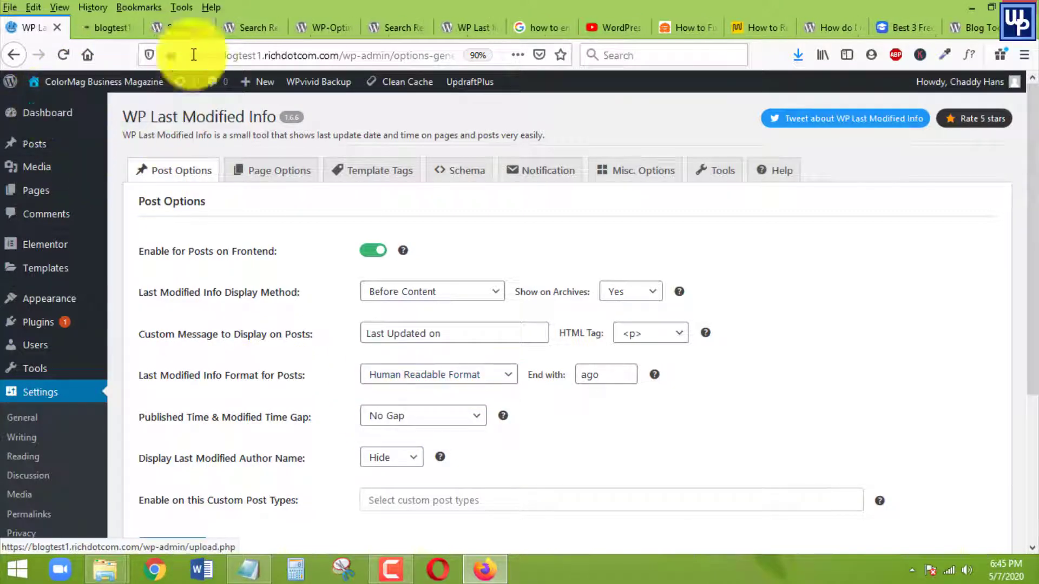
left_click(108, 24)
Open the Self-employment post in a new tab
scroll(563, 249, "down", 6)
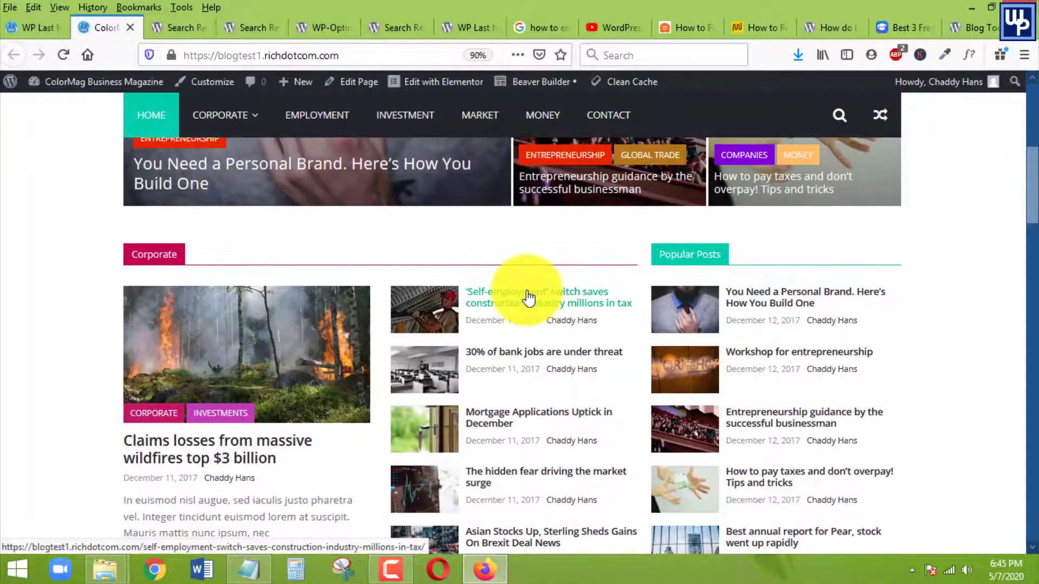
right_click(547, 304)
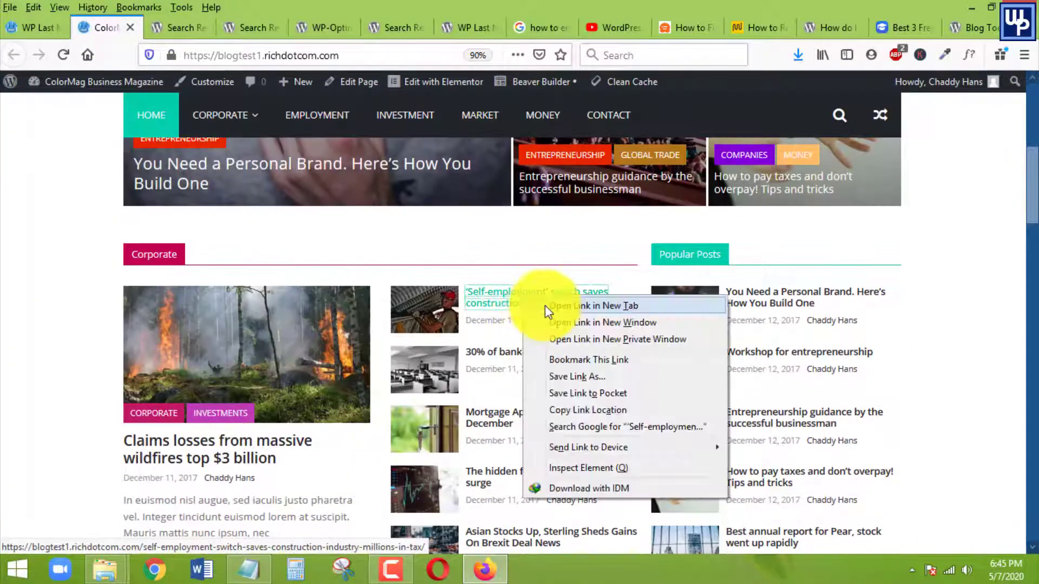
left_click(560, 306)
left_click(165, 27)
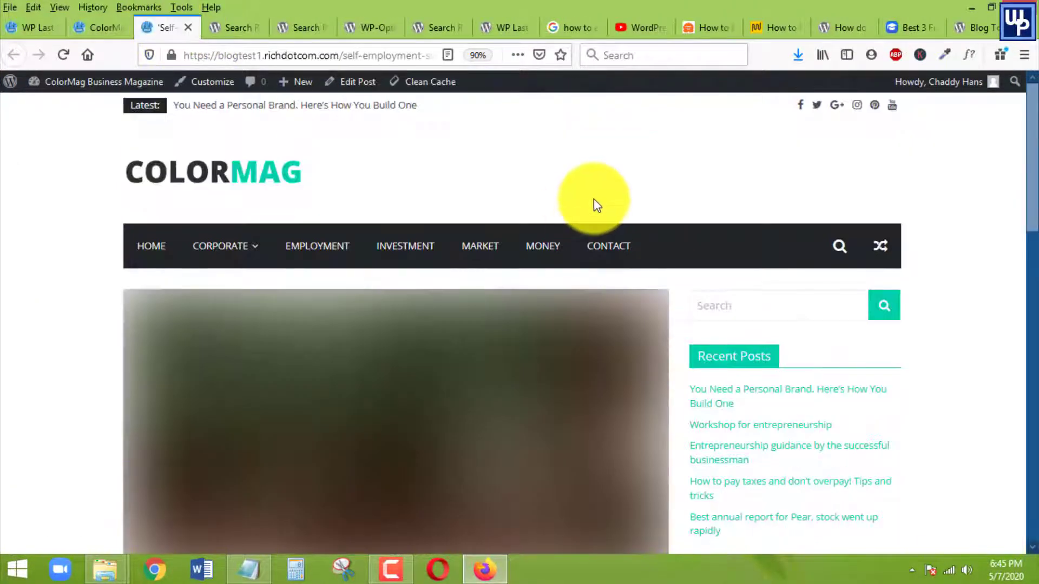
Highlight the post's 'Last Updated on 2 years ago' line, then return to the homepage tab
scroll(592, 204, "down", 4)
scroll(605, 206, "down", 3)
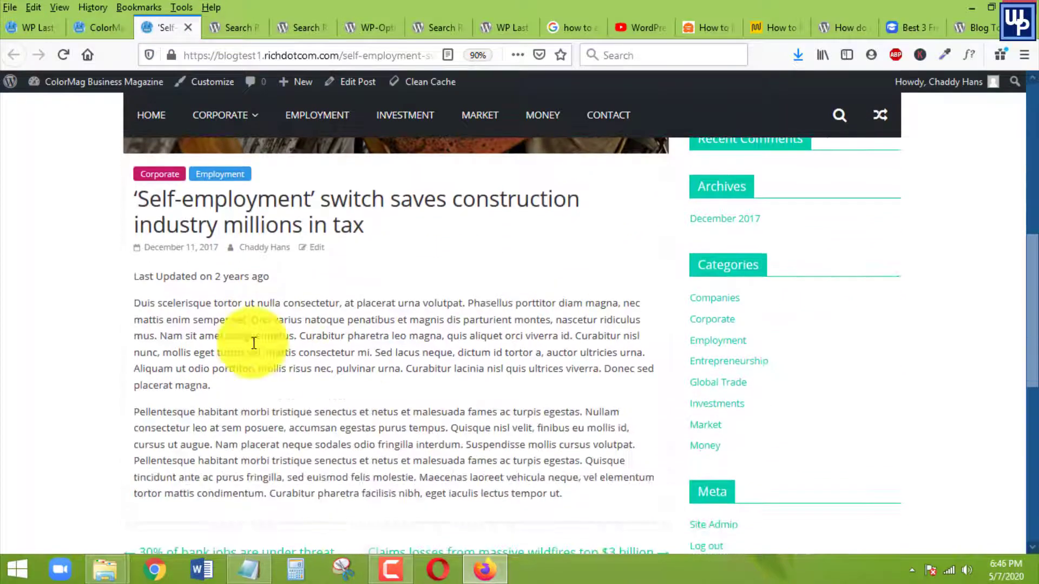
left_click_drag(268, 276, 123, 278)
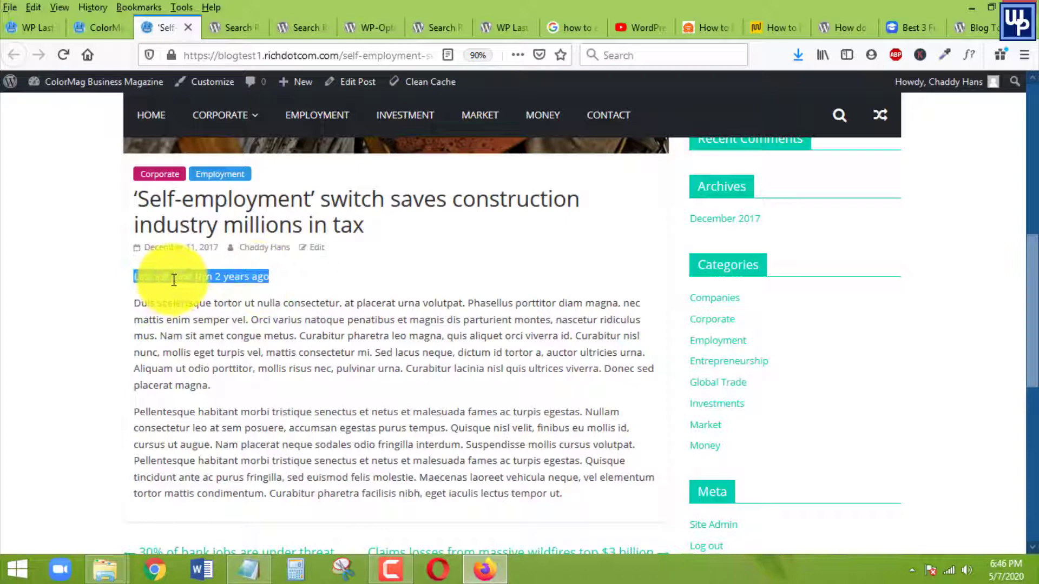
left_click(285, 286)
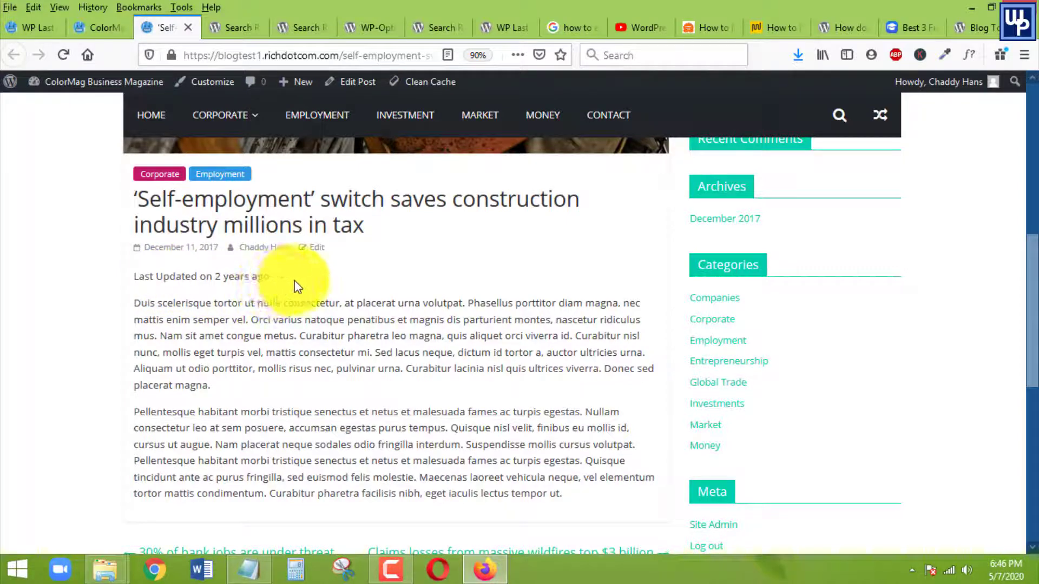
left_click_drag(293, 284, 142, 276)
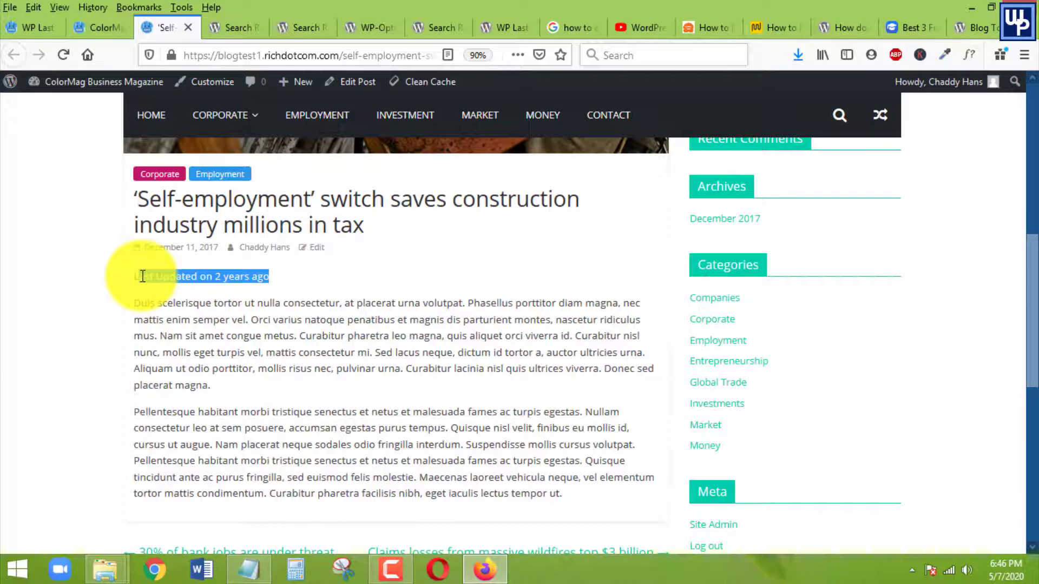
left_click(230, 277)
left_click_drag(274, 285, 152, 277)
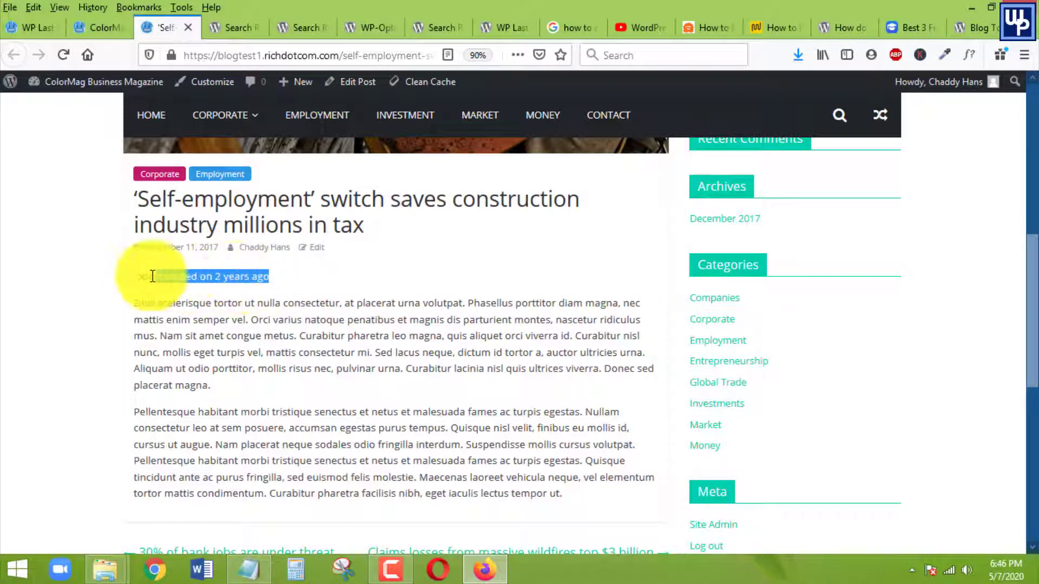
left_click(189, 282)
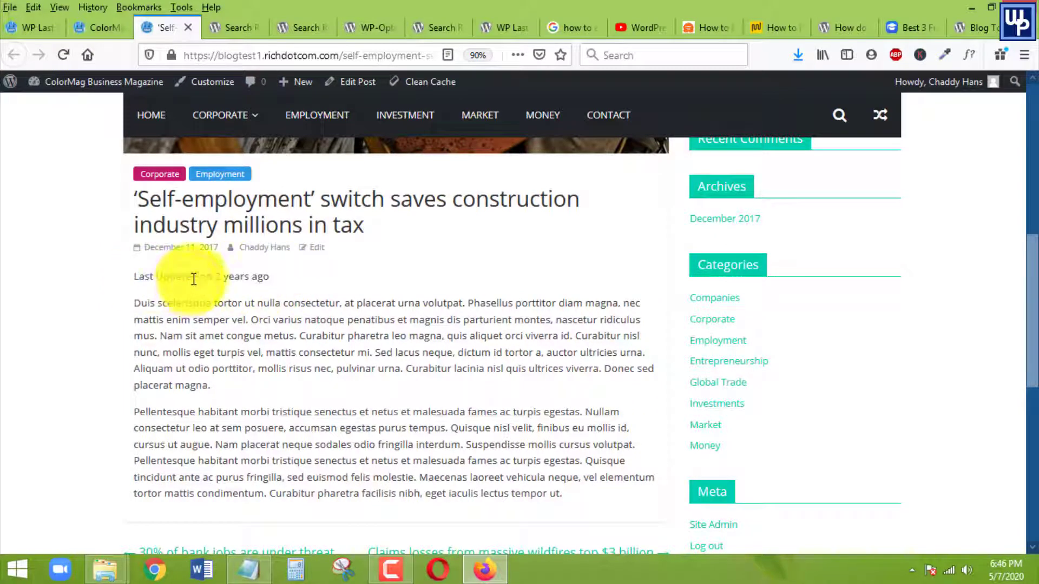
left_click(104, 27)
Switch the post date format back to Traditional Format
left_click(16, 28)
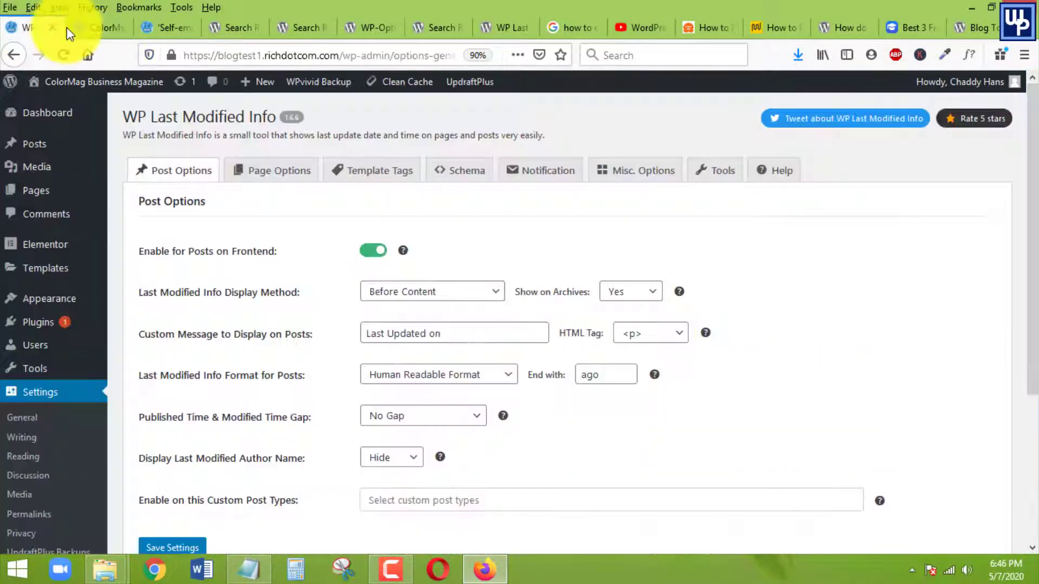
left_click(101, 28)
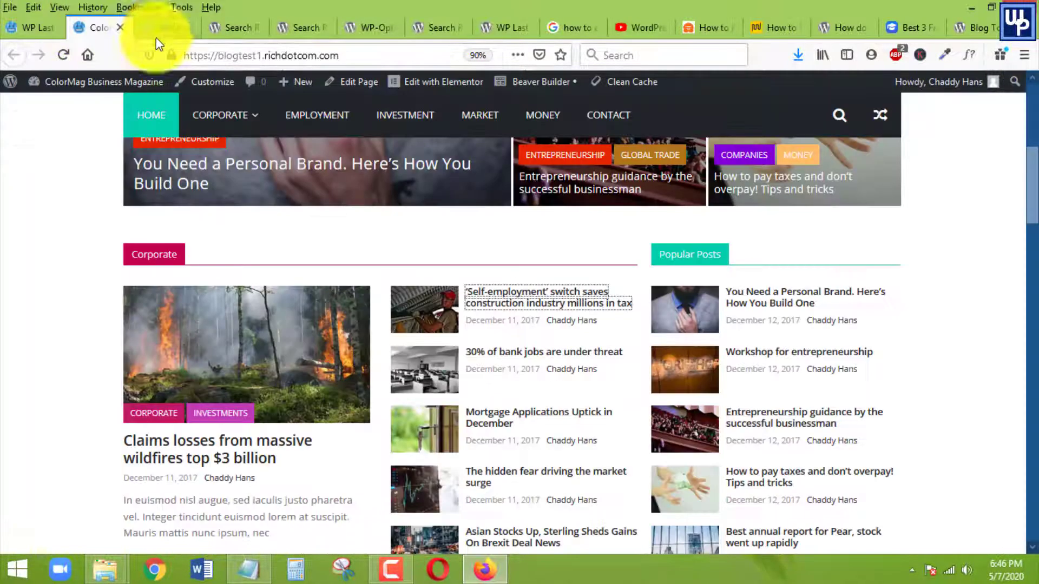
left_click(56, 31)
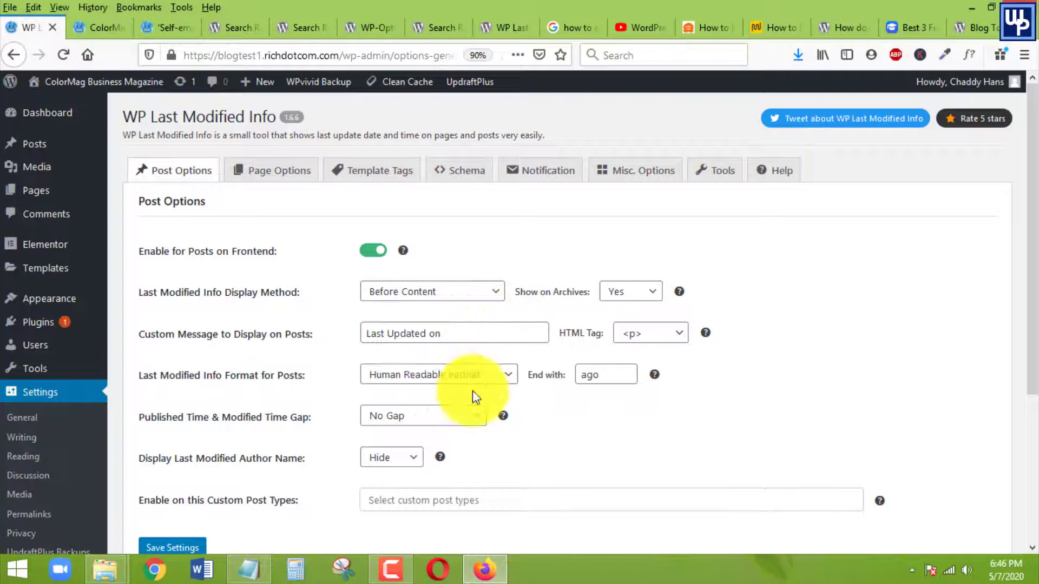
left_click(470, 376)
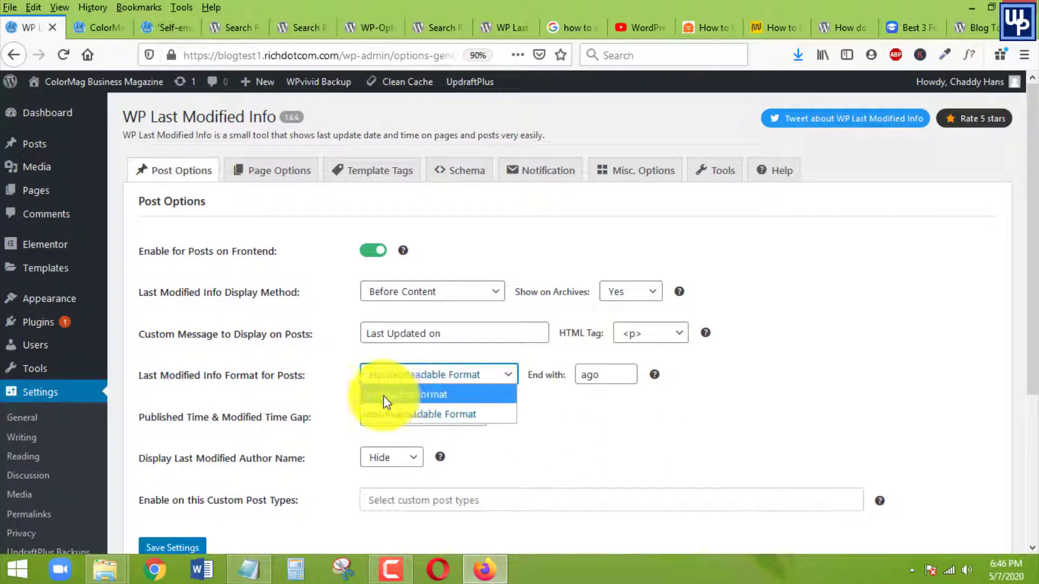
left_click(435, 395)
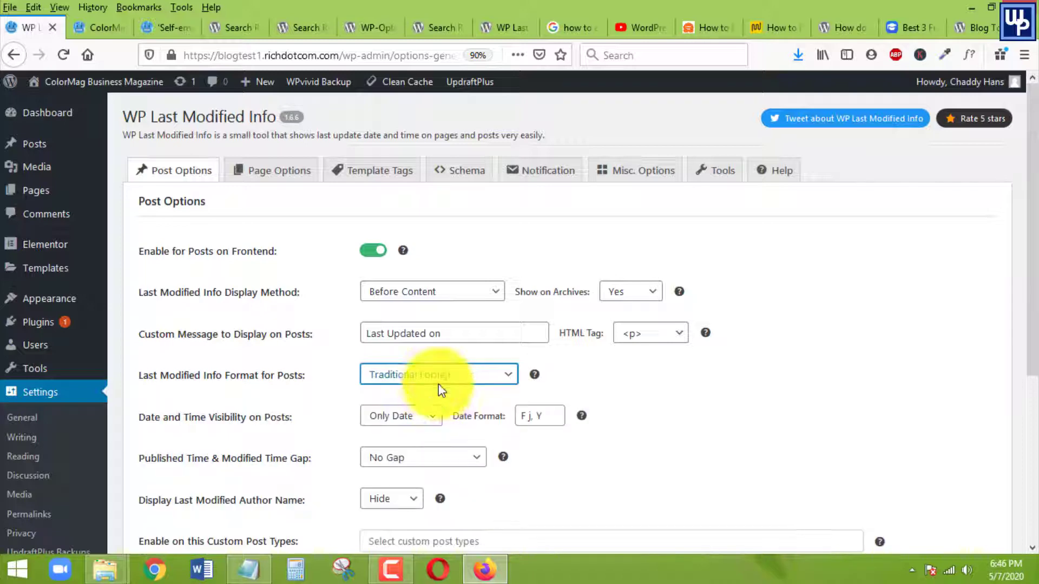
left_click(438, 381)
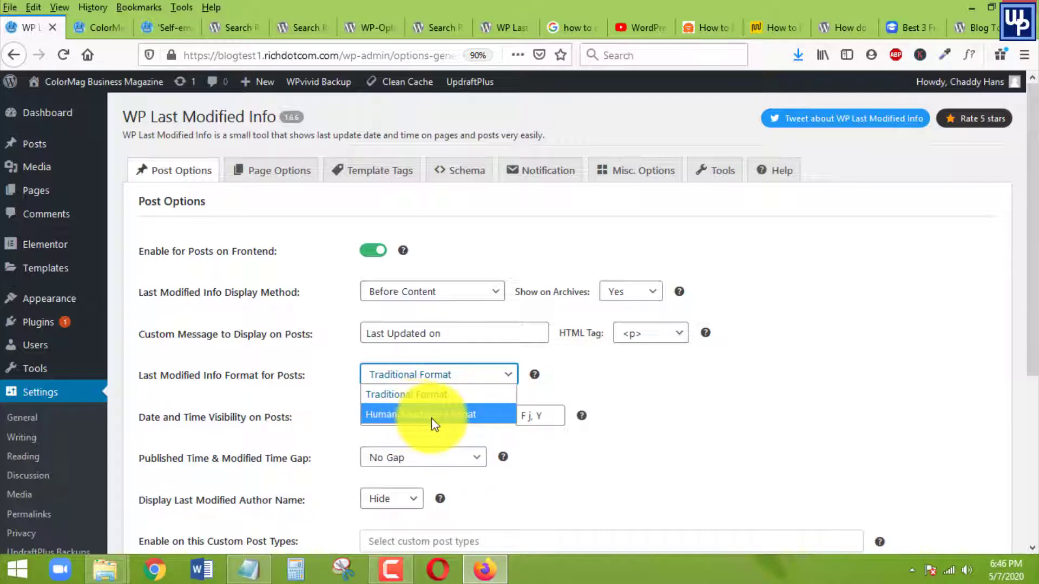
left_click(801, 413)
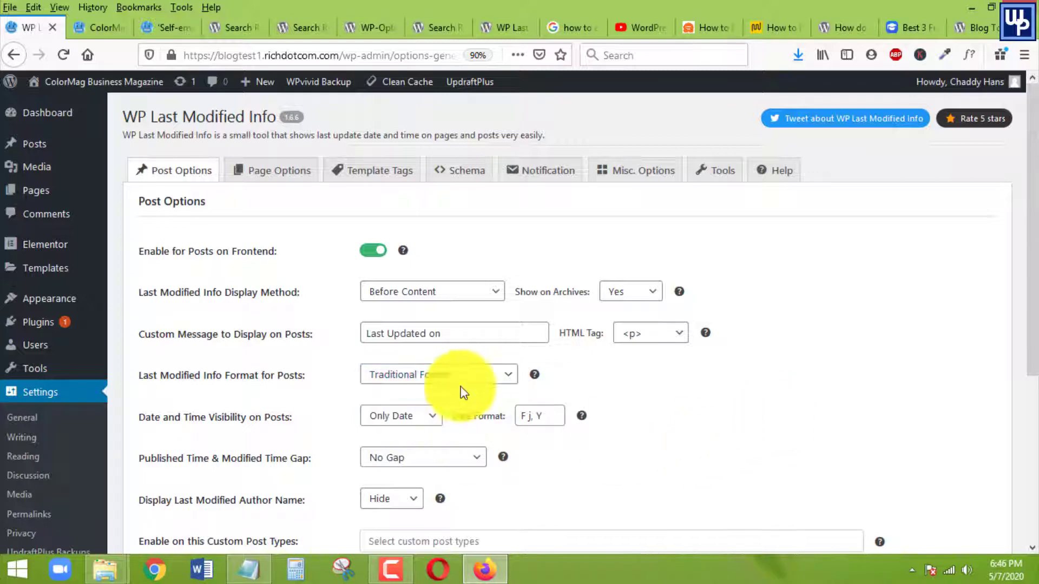
scroll(314, 325, "down", 4)
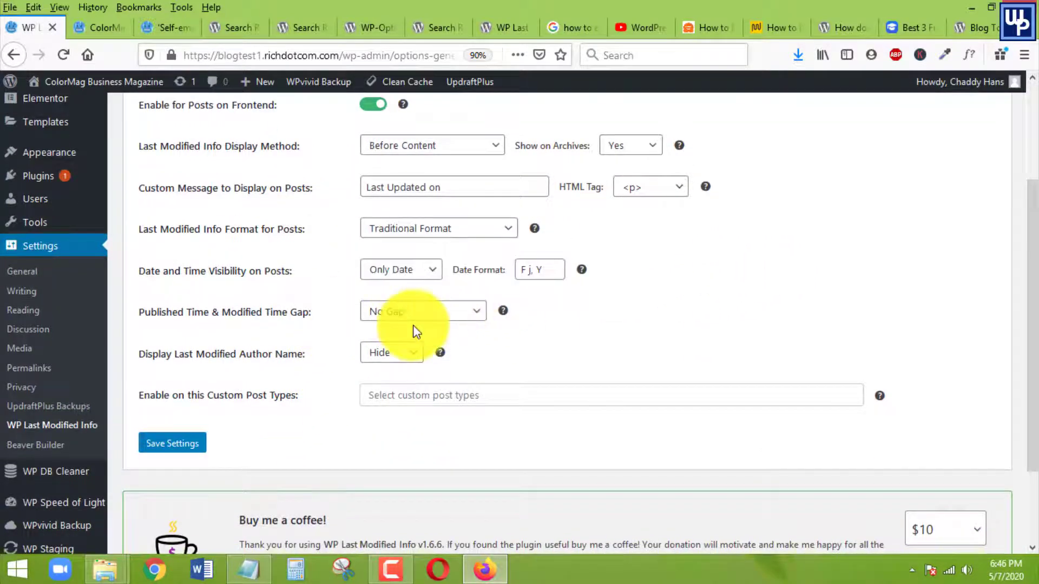
scroll(416, 330, "up", 4)
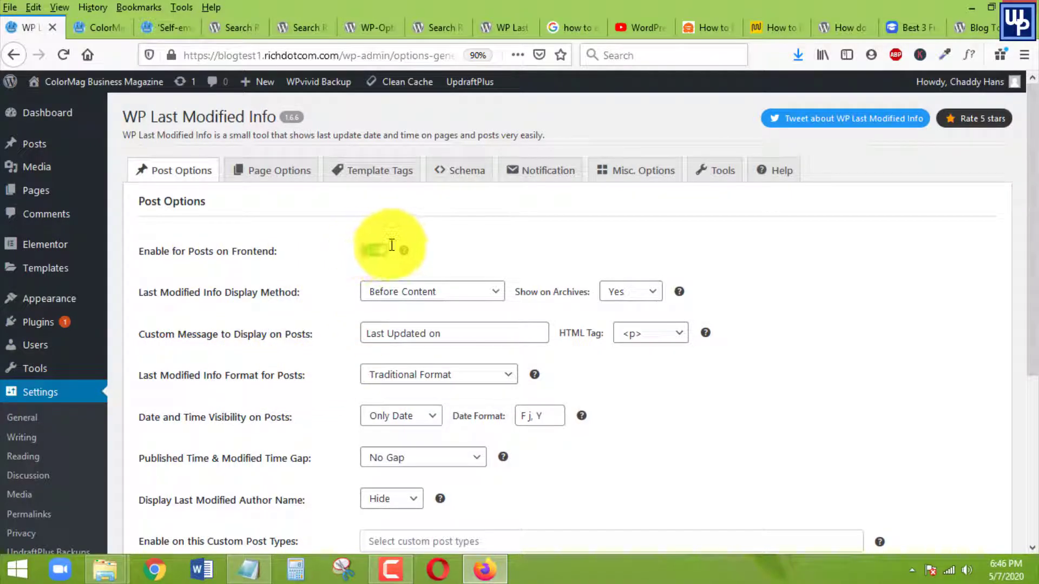
Save the Post Options, keeping Traditional Format and Before Content placement
left_click(411, 379)
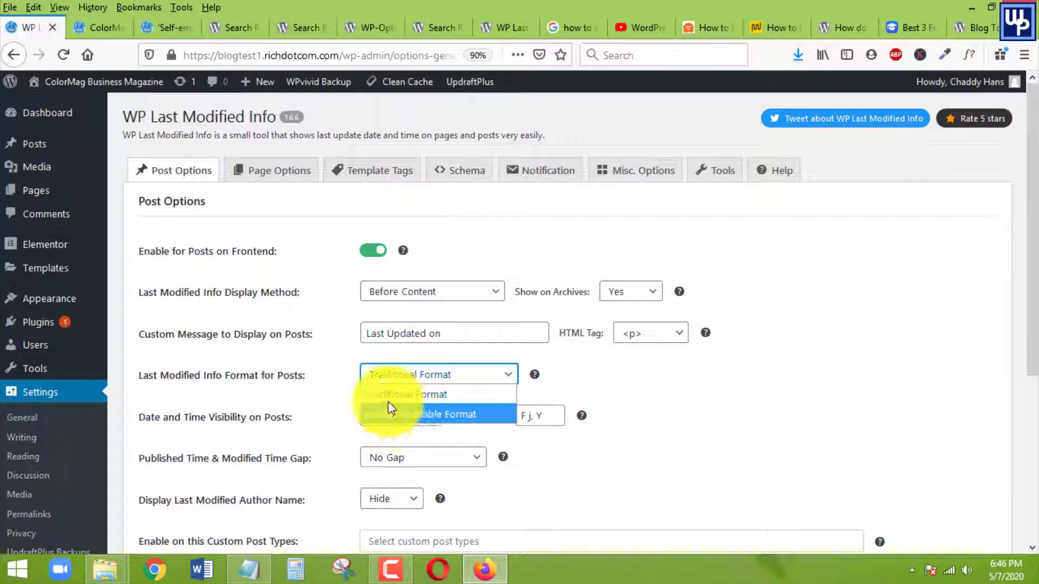
left_click(754, 406)
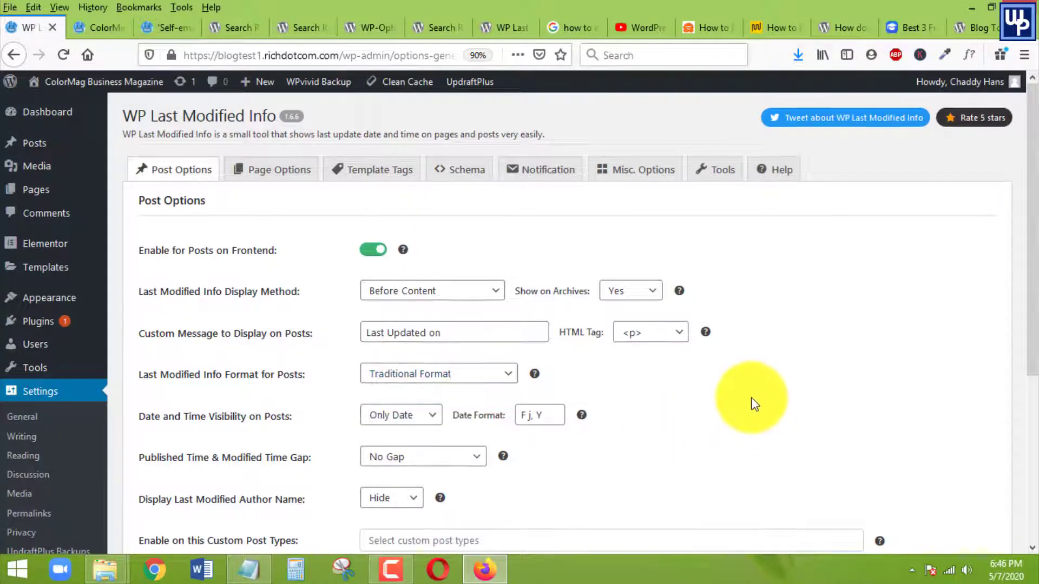
scroll(378, 433, "down", 3)
left_click(175, 446)
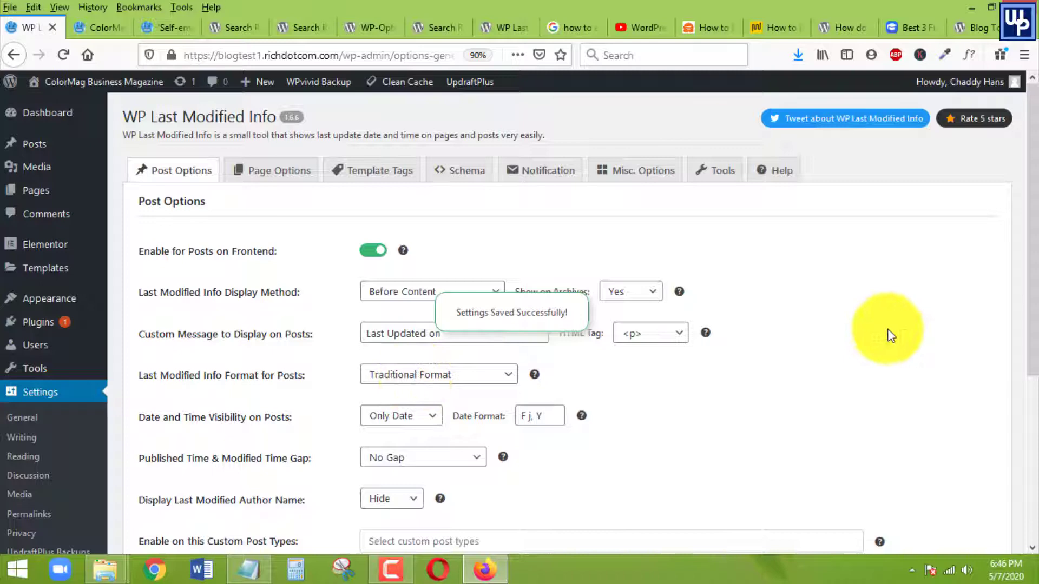
left_click(427, 291)
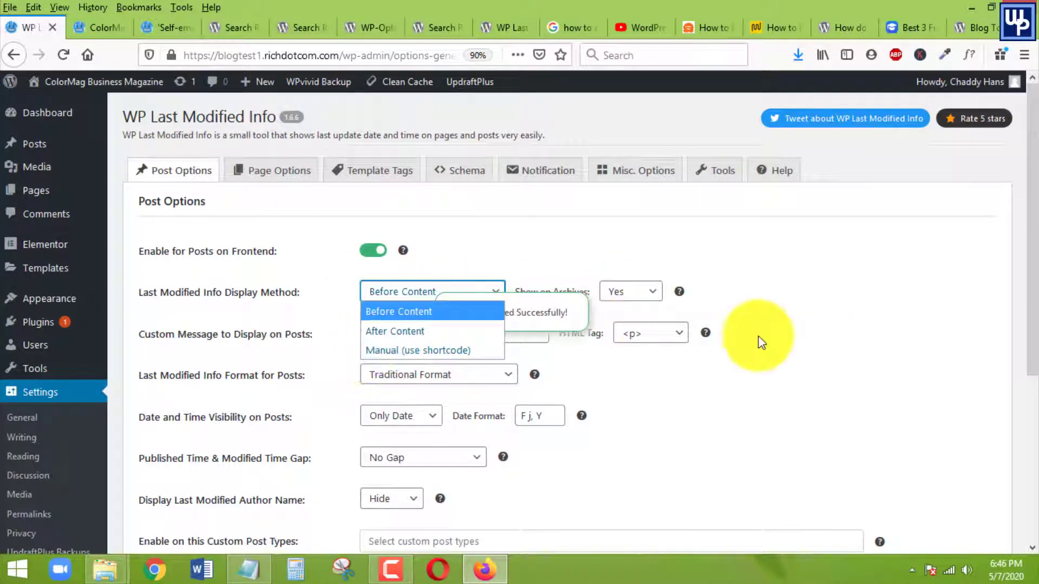
left_click(431, 314)
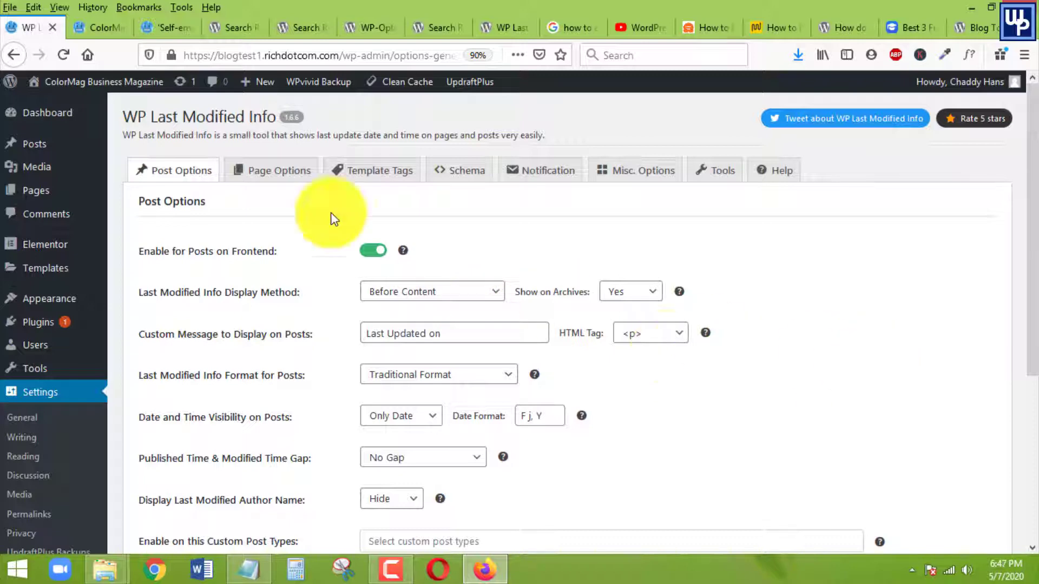
Review the Page Options tab, where Enable for Pages on Frontend stays off
left_click(273, 180)
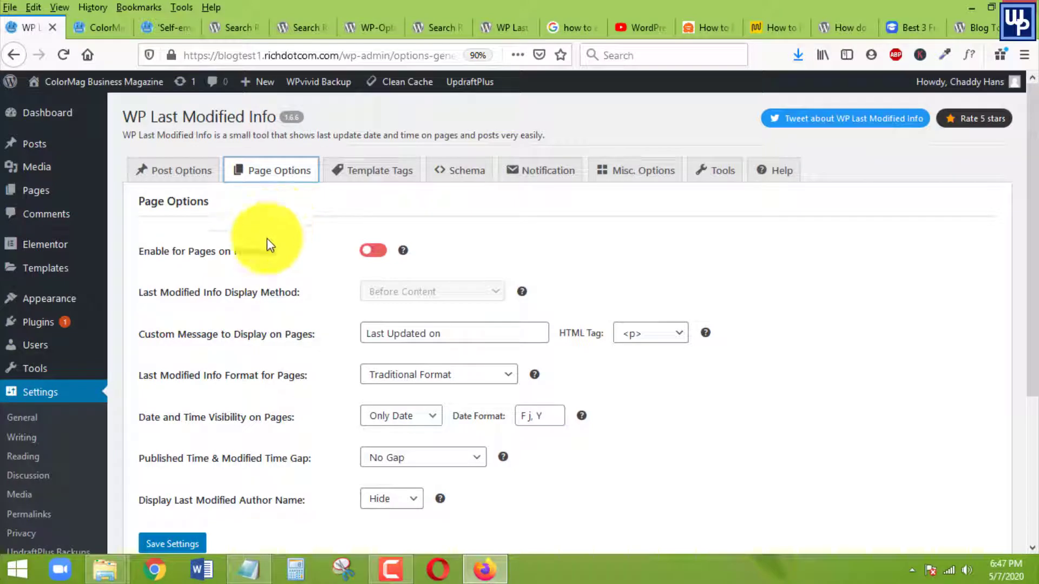
left_click(367, 249)
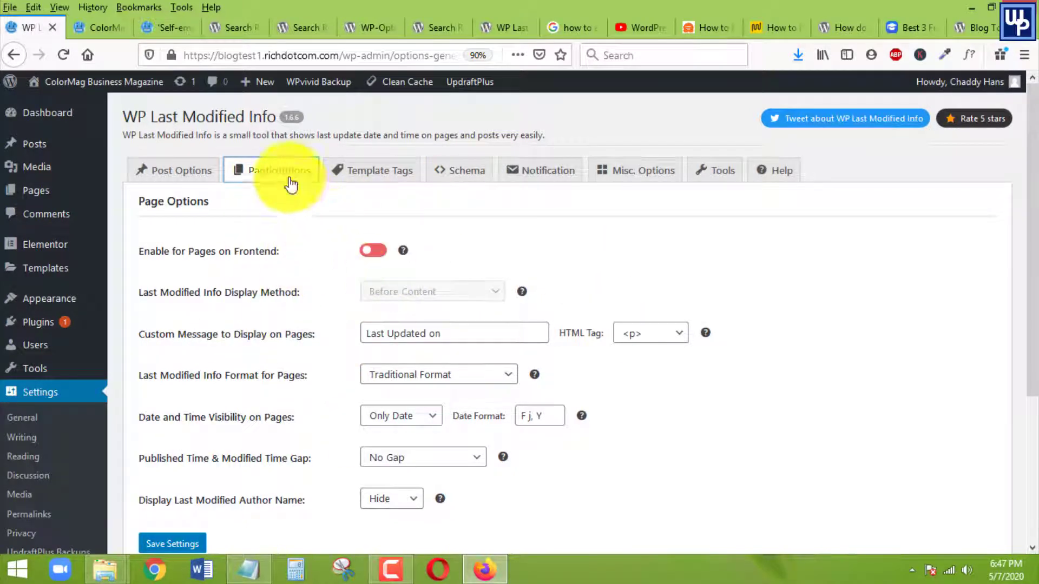
Save the Template Tags settings with Traditional Format
left_click(382, 173)
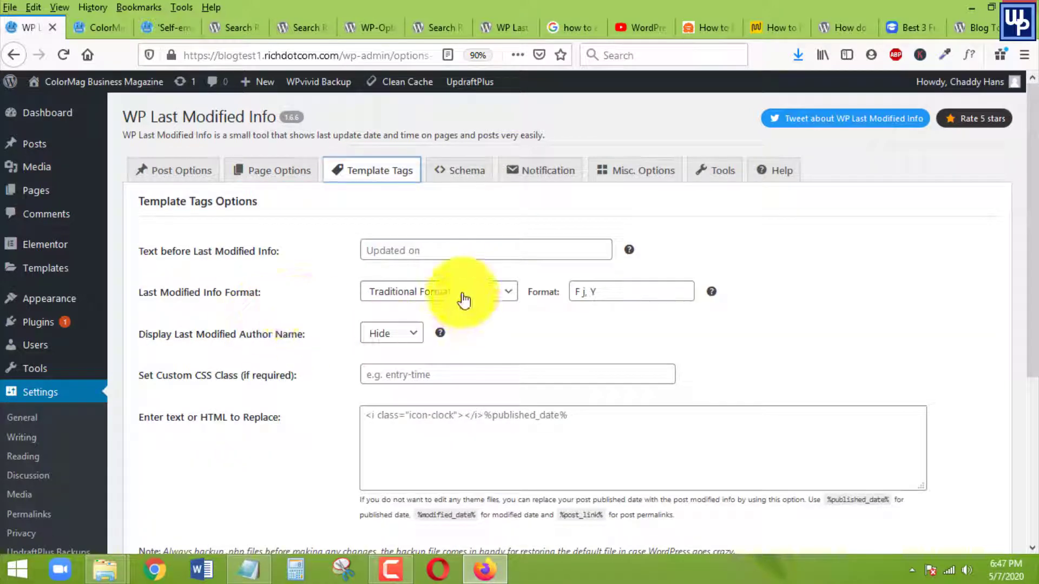
left_click(464, 300)
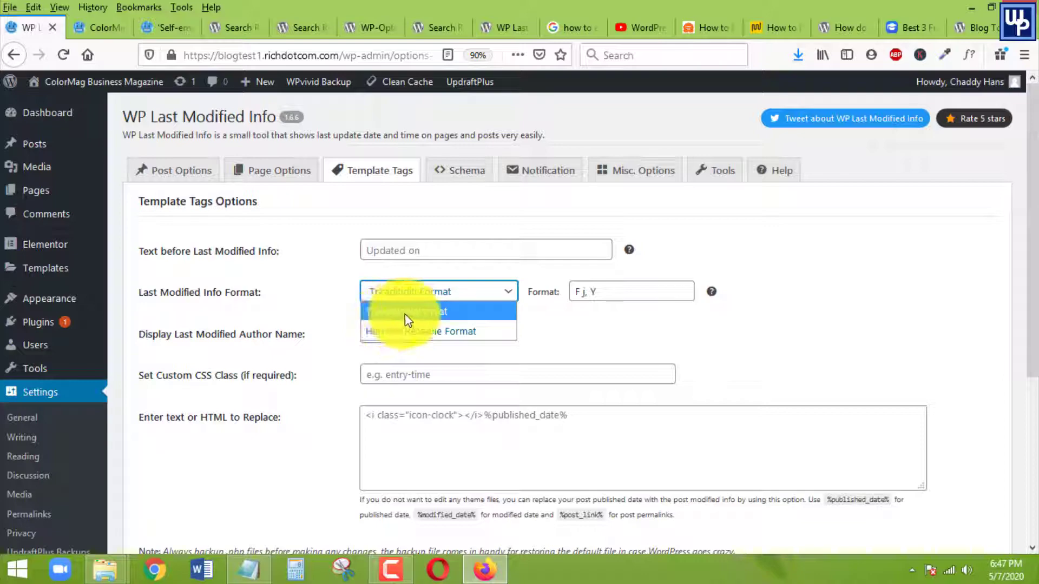
left_click(219, 303)
scroll(303, 270, "down", 4)
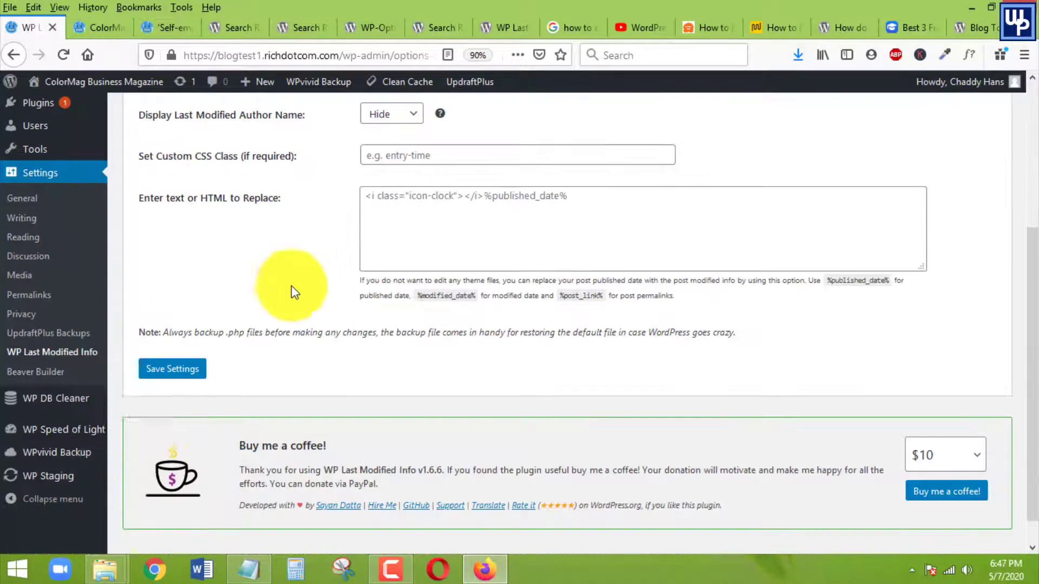
left_click(173, 370)
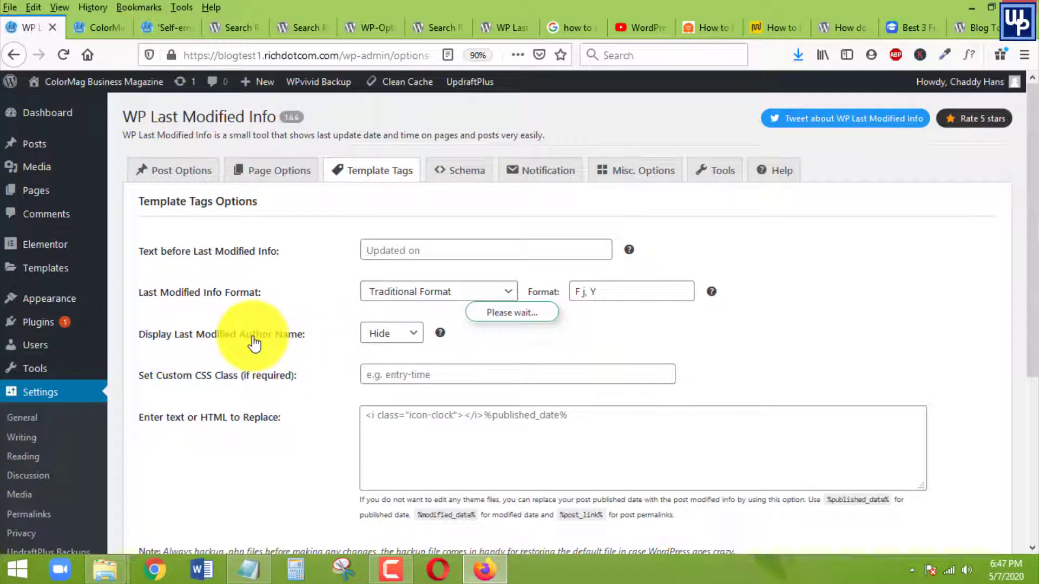
On the Schema tab, keep Default Mode (CreativeWork) JSON-LD markup
left_click(462, 179)
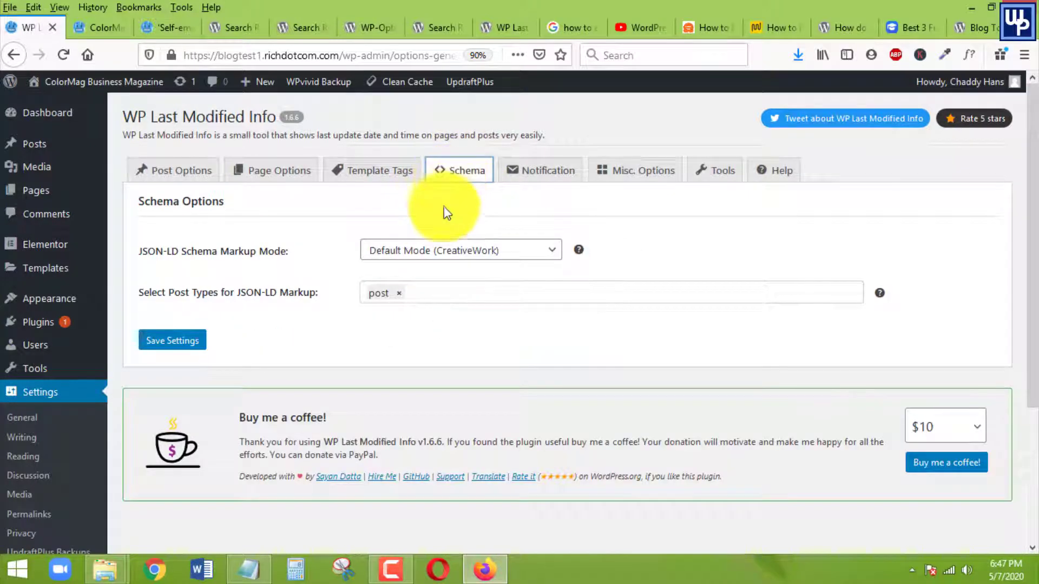
left_click(498, 253)
left_click(274, 255)
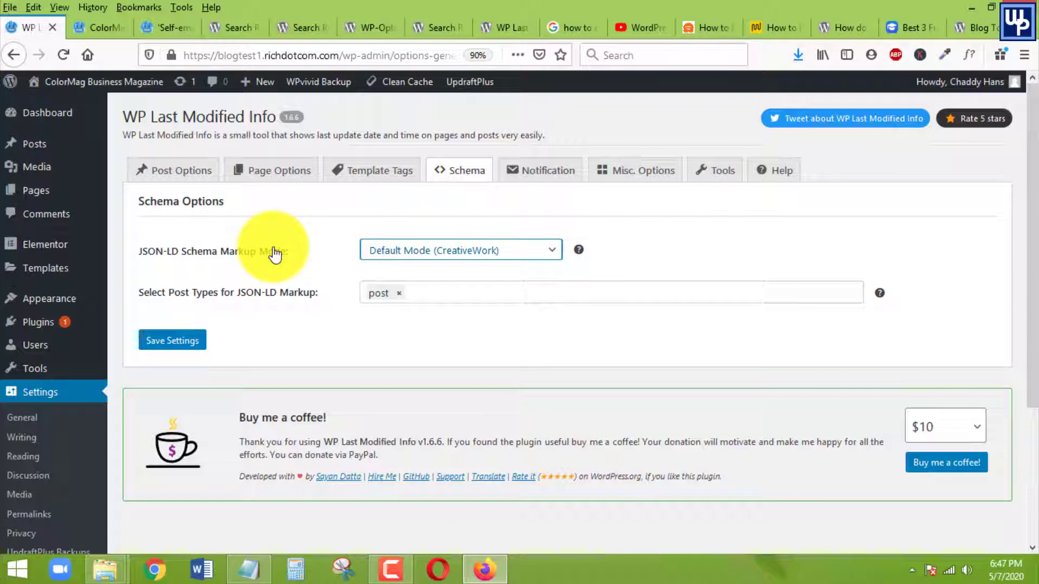
Confirm the Self-employment post reads 'Last Updated on 2 years ago'
left_click(107, 30)
left_click(163, 27)
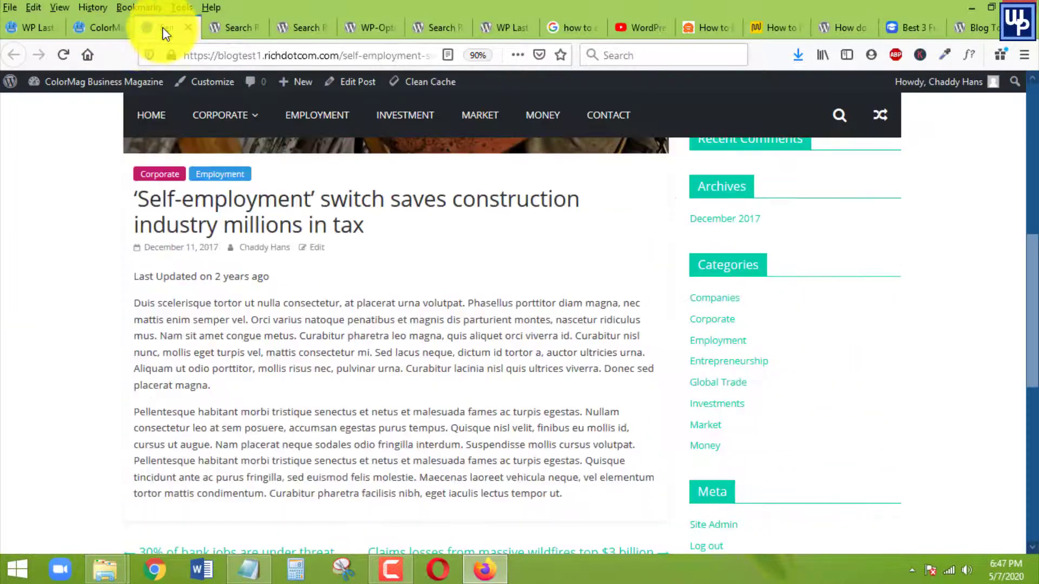
scroll(377, 290, "down", 1)
scroll(324, 259, "down", 1)
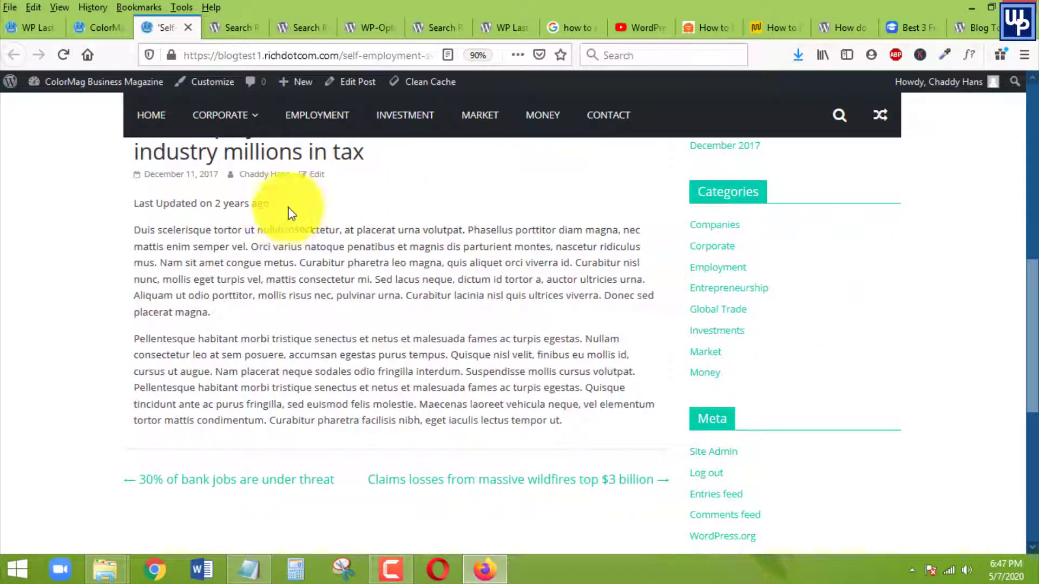
left_click_drag(289, 212, 143, 200)
left_click(97, 29)
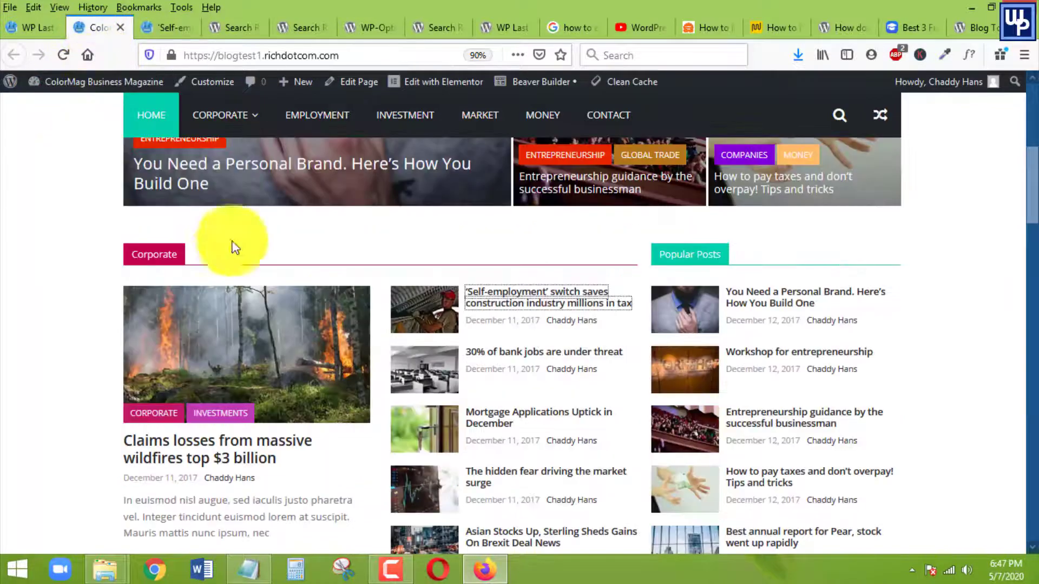
Keep Default Mode (CreativeWork) markup and review the schema post types list
left_click(33, 27)
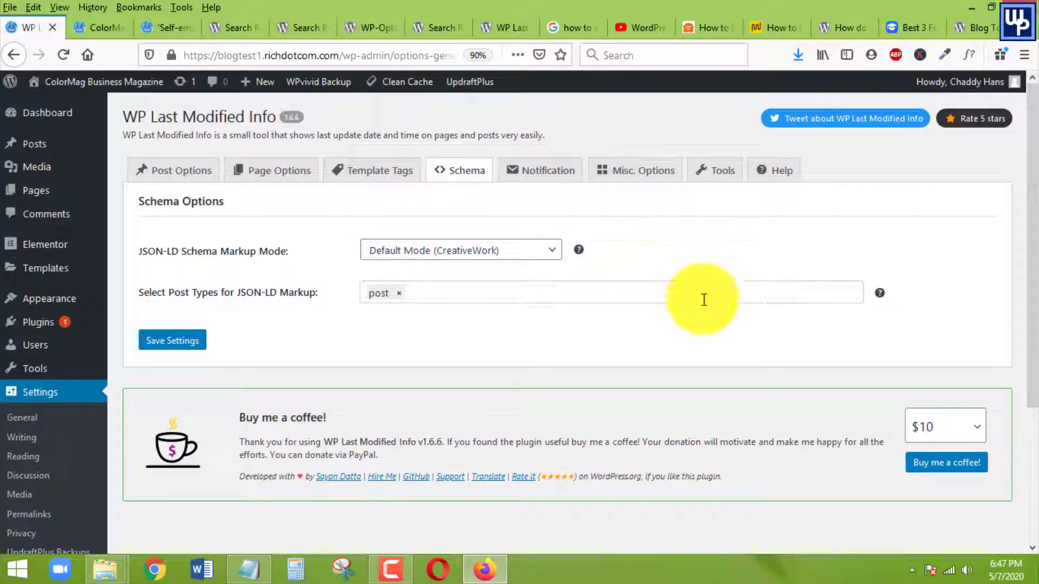
left_click(466, 255)
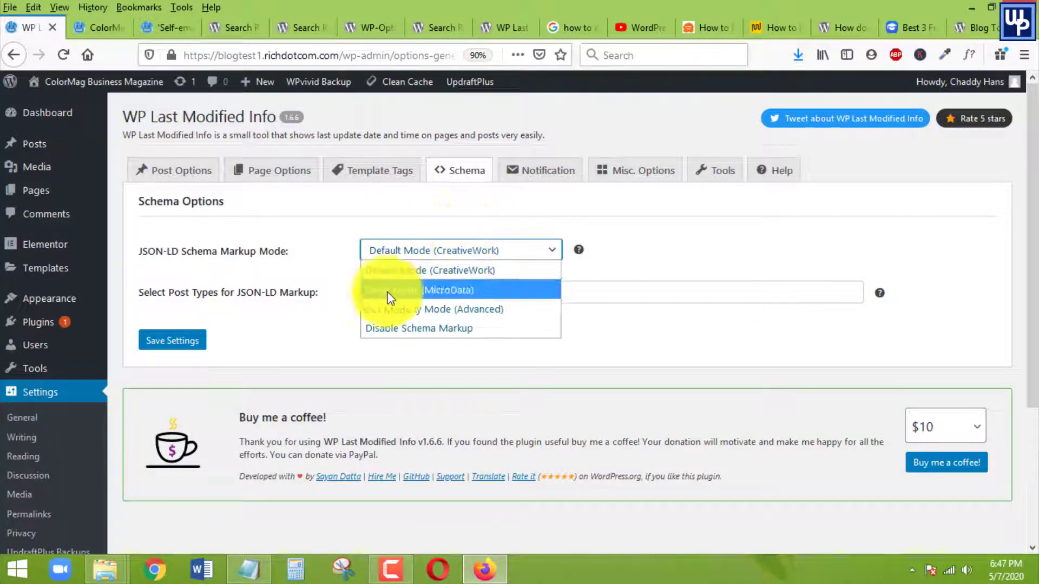
left_click(412, 271)
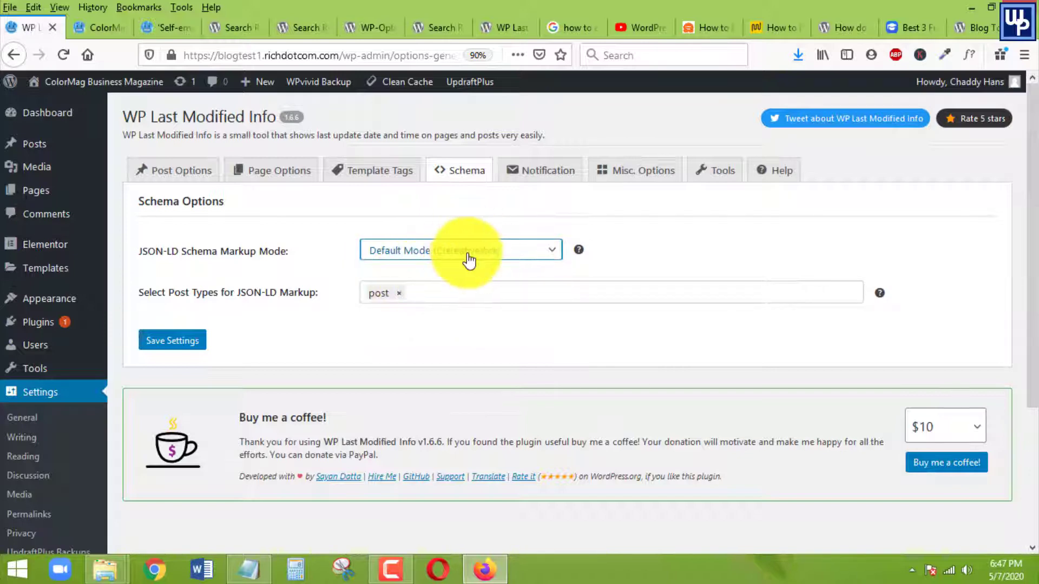
left_click(462, 298)
left_click(227, 276)
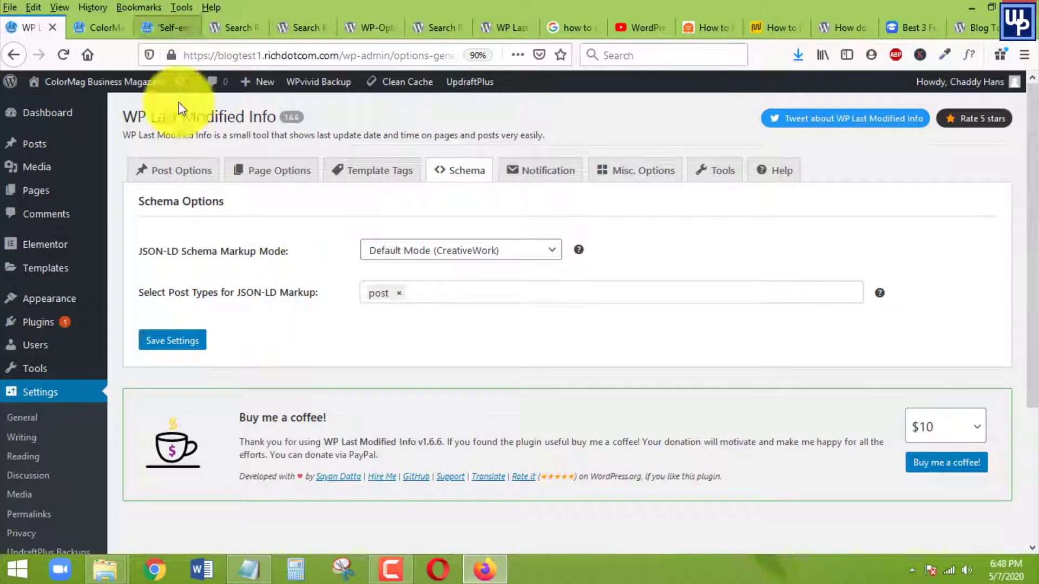
Add then remove 'page' from schema post types, save, and return to the post
left_click(437, 293)
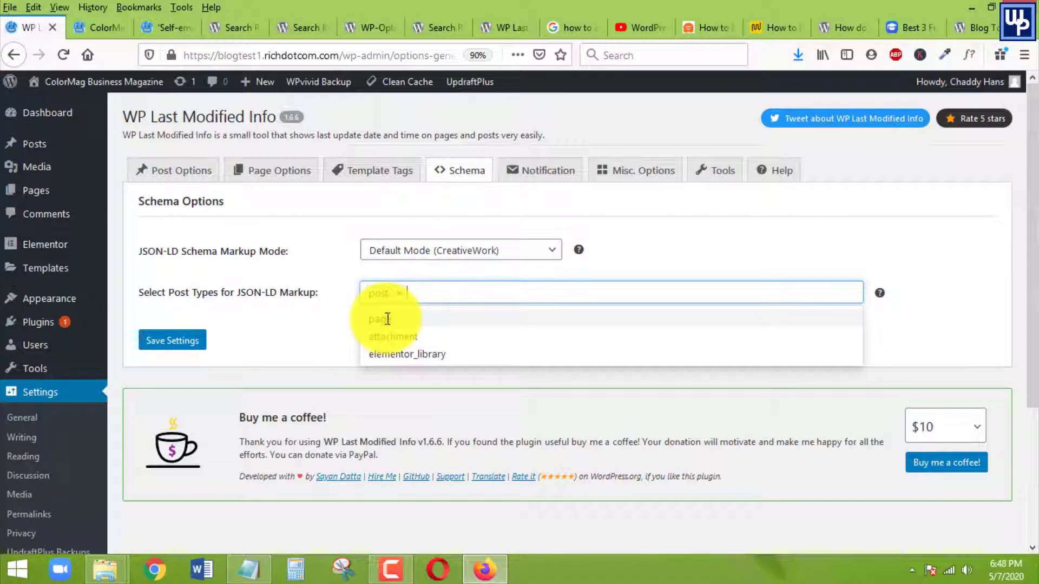
left_click(425, 321)
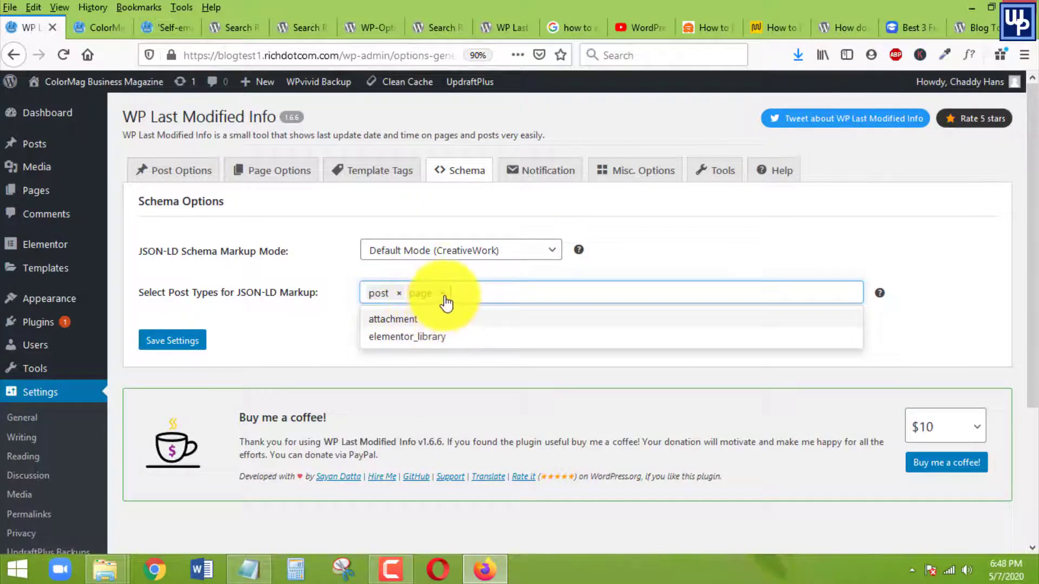
left_click(443, 296)
left_click(277, 248)
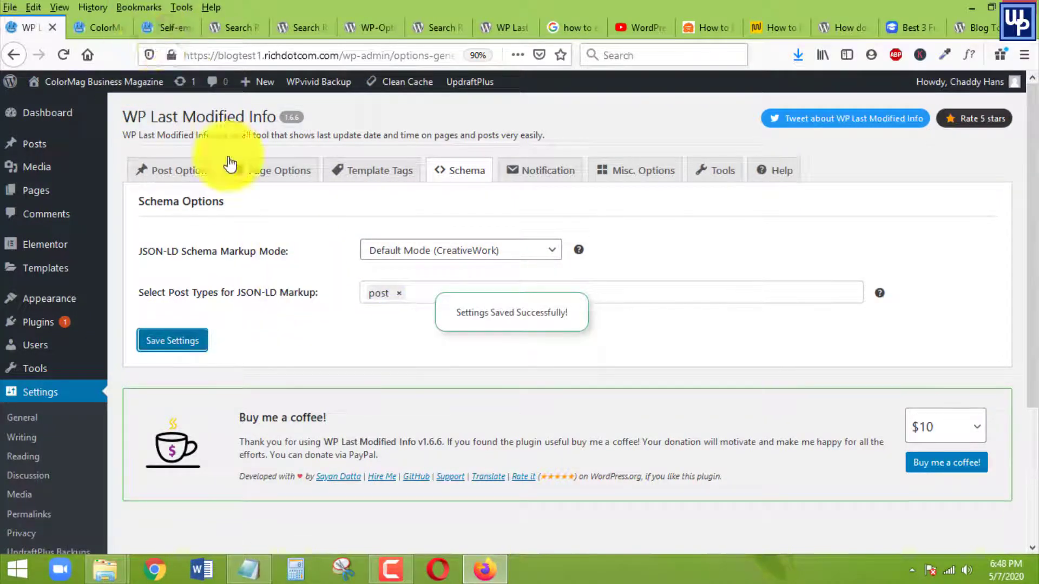
left_click(155, 29)
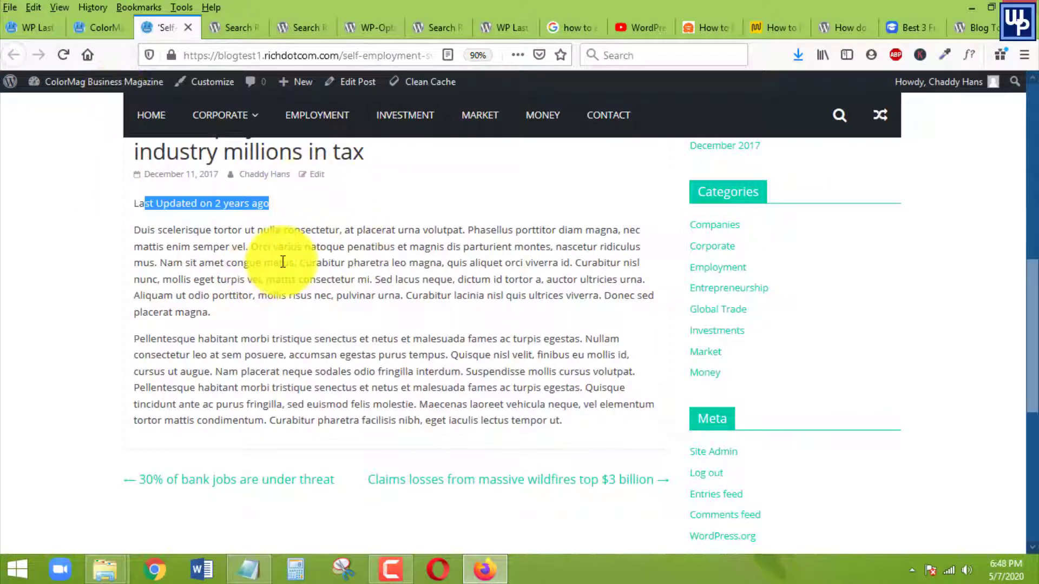
Return to the Self-employment post and highlight its 'Last Updated on December 11, 2017' line
scroll(303, 295, "up", 3)
left_click(317, 320)
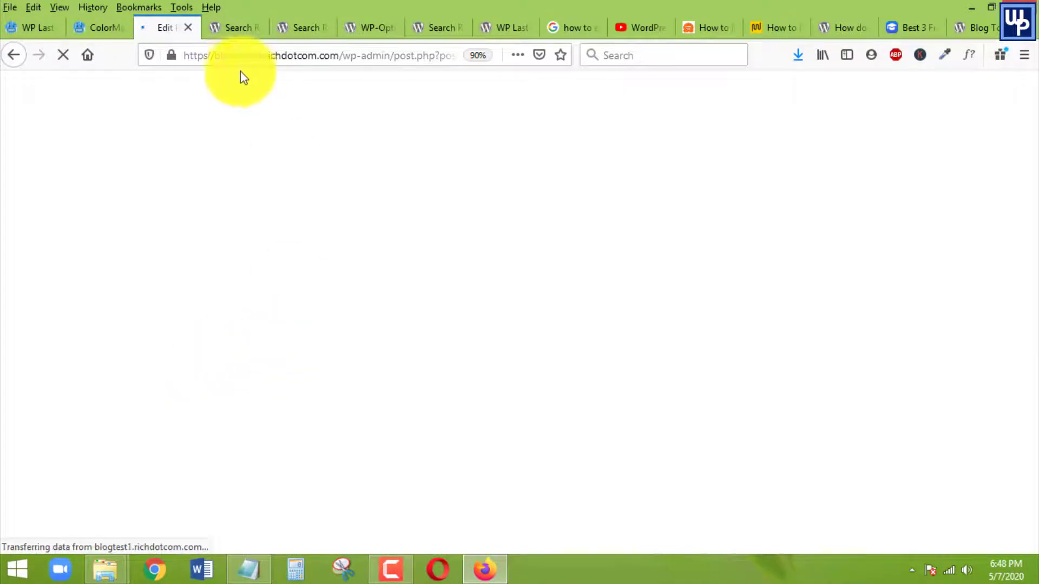
left_click(14, 54)
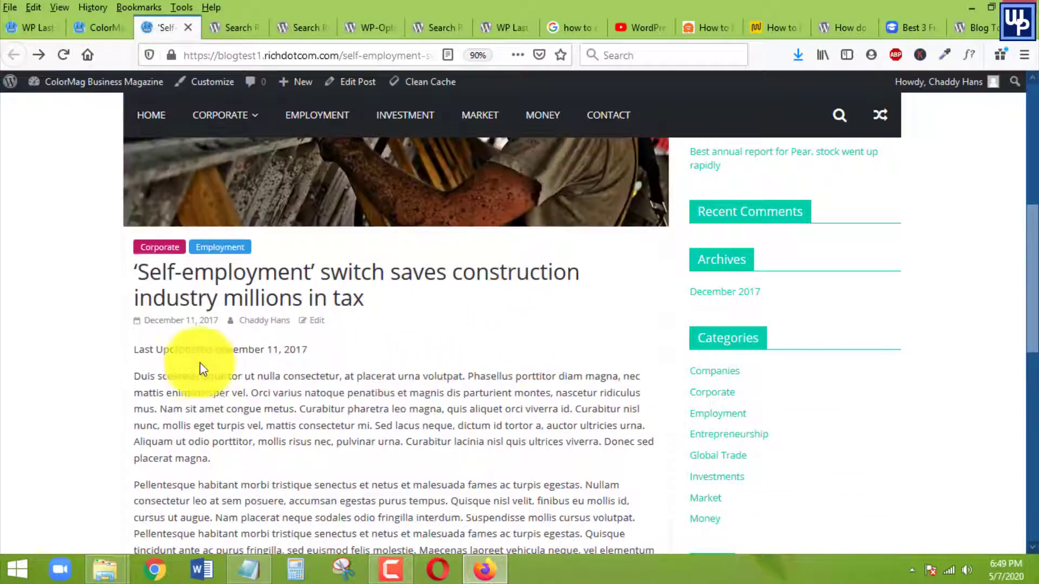
left_click_drag(130, 357, 302, 354)
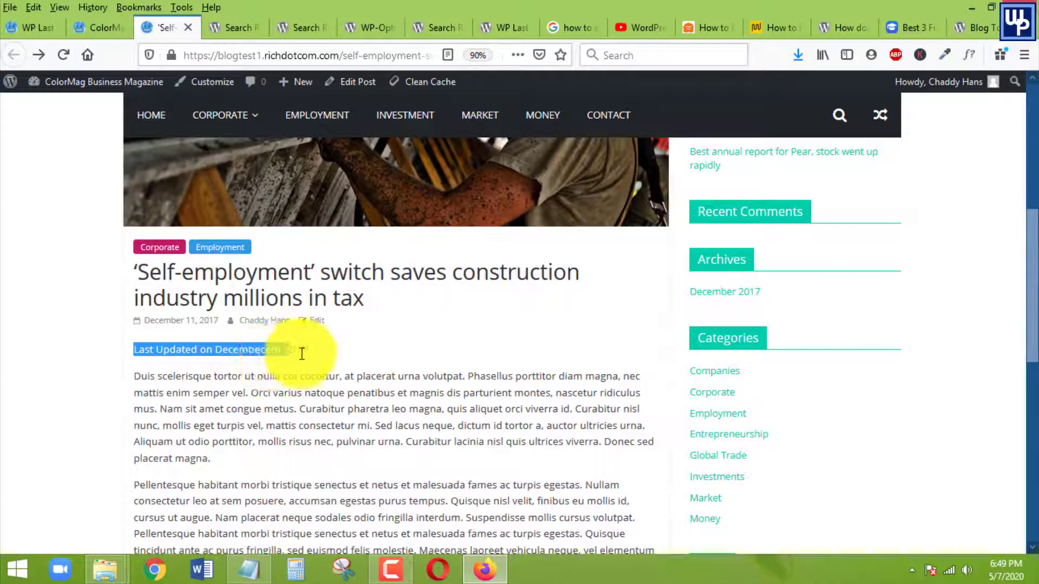
left_click(240, 376)
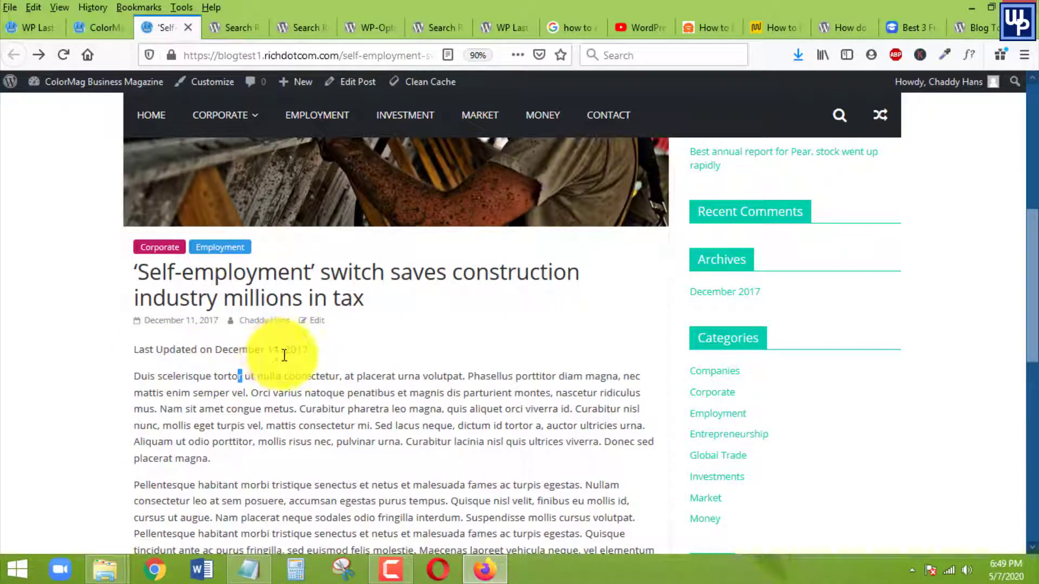
left_click_drag(303, 355, 128, 357)
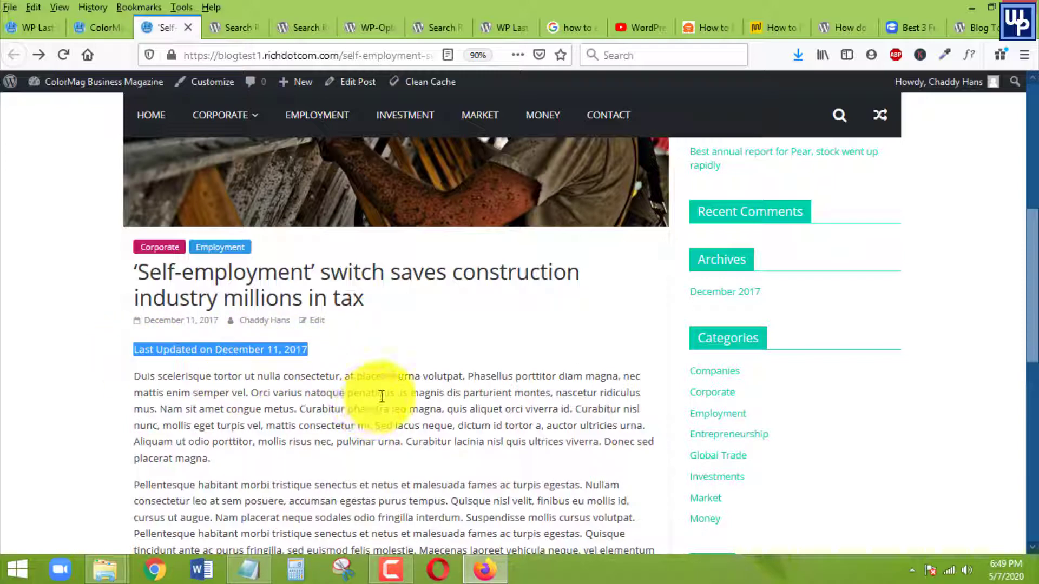
Close the Self-employment post tab and open the All Posts list in a new tab
left_click(109, 28)
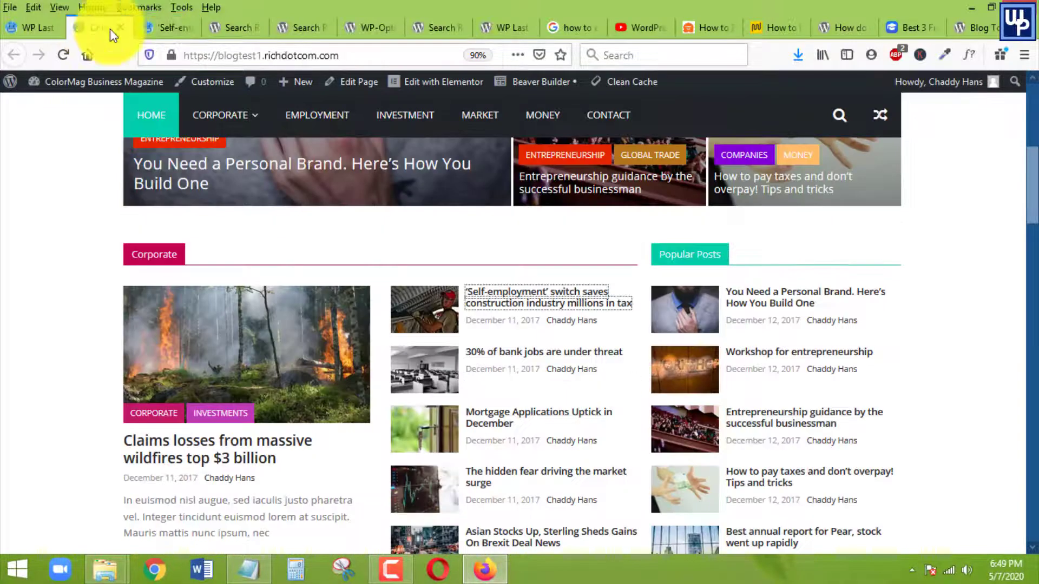
left_click(195, 30)
left_click(191, 29)
left_click(18, 31)
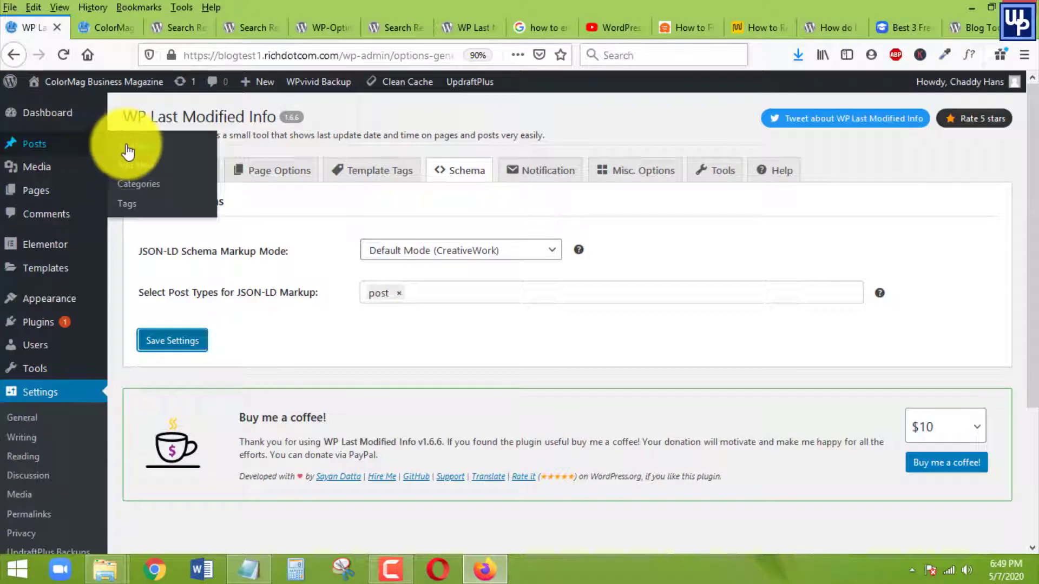
middle_click(135, 184)
left_click(100, 28)
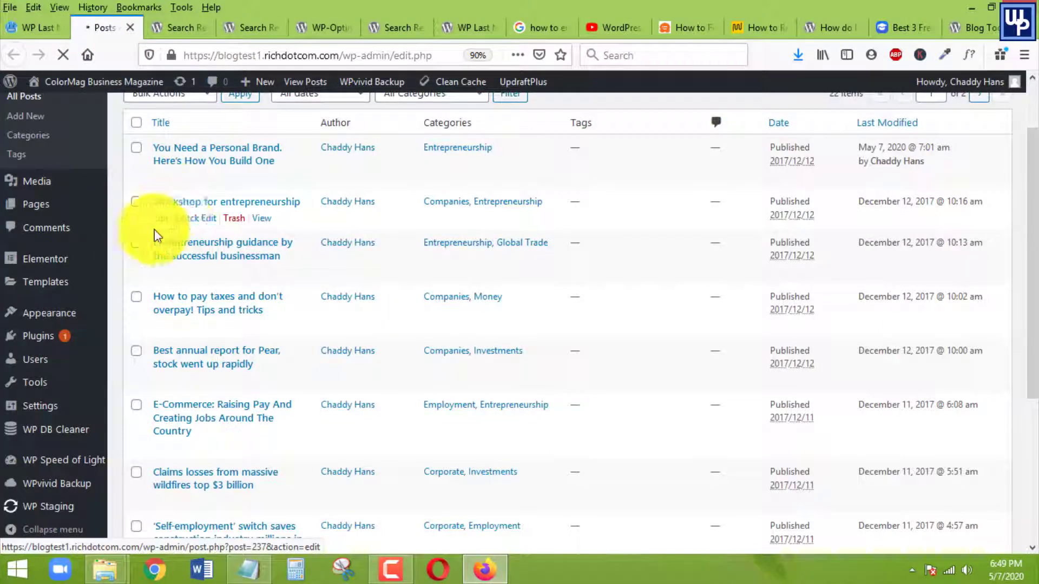
Open the Workshop for entrepreneurship post in a new tab and highlight its December 12, 2017 date
right_click(267, 220)
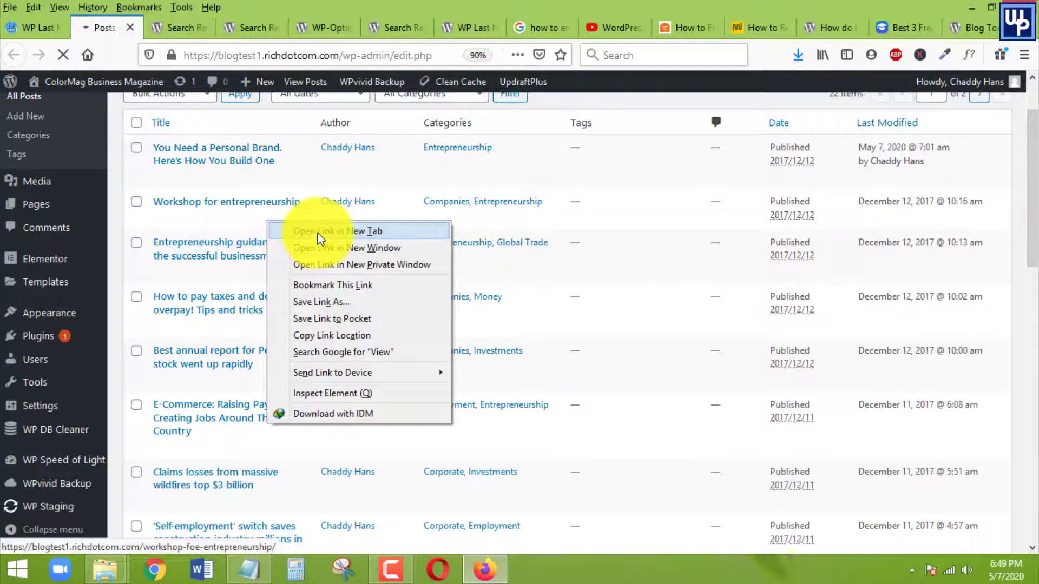
left_click(317, 233)
left_click(163, 27)
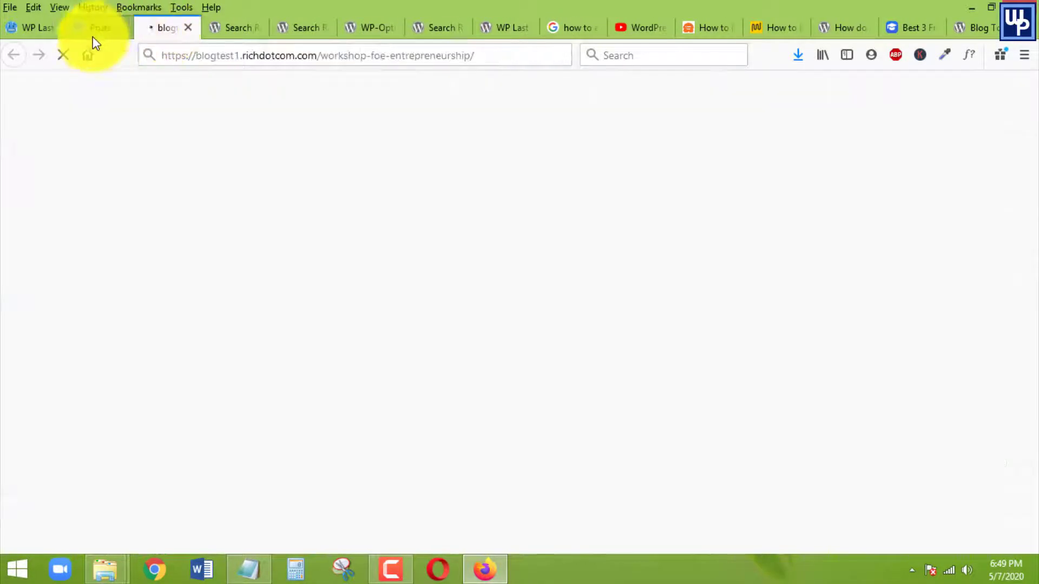
scroll(403, 249, "down", 7)
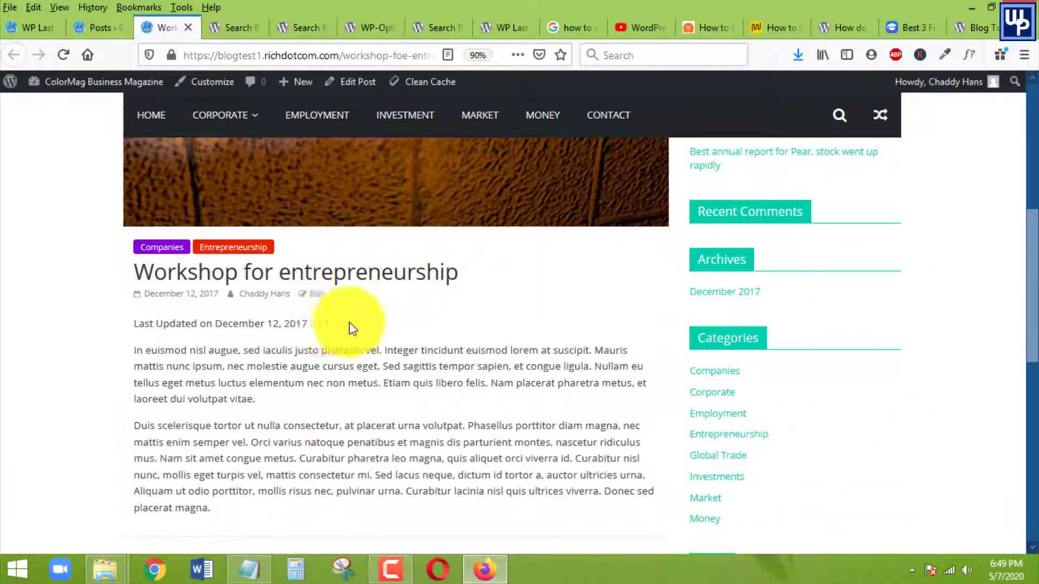
left_click_drag(349, 324, 238, 325)
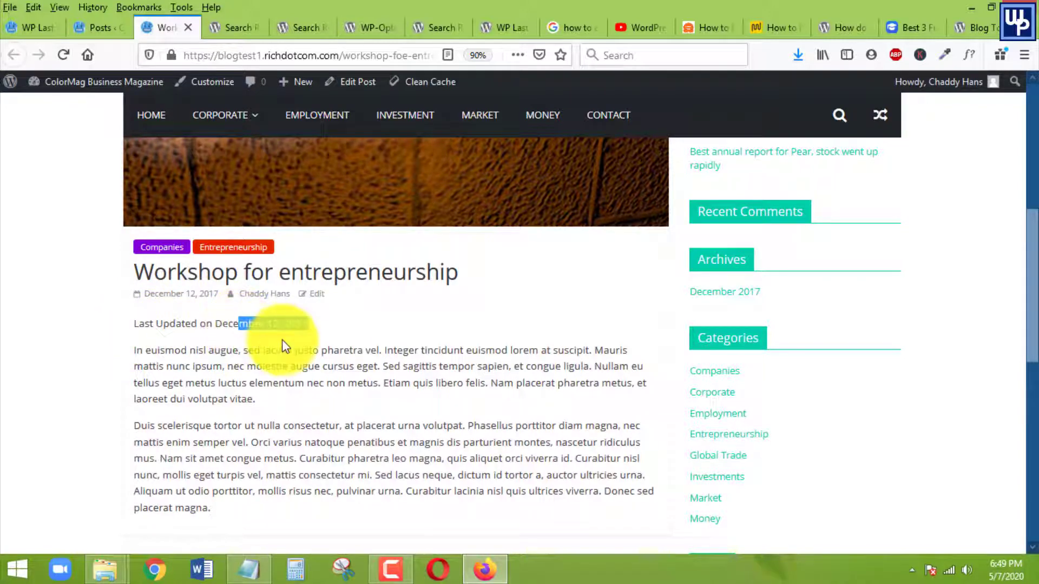
left_click(254, 343)
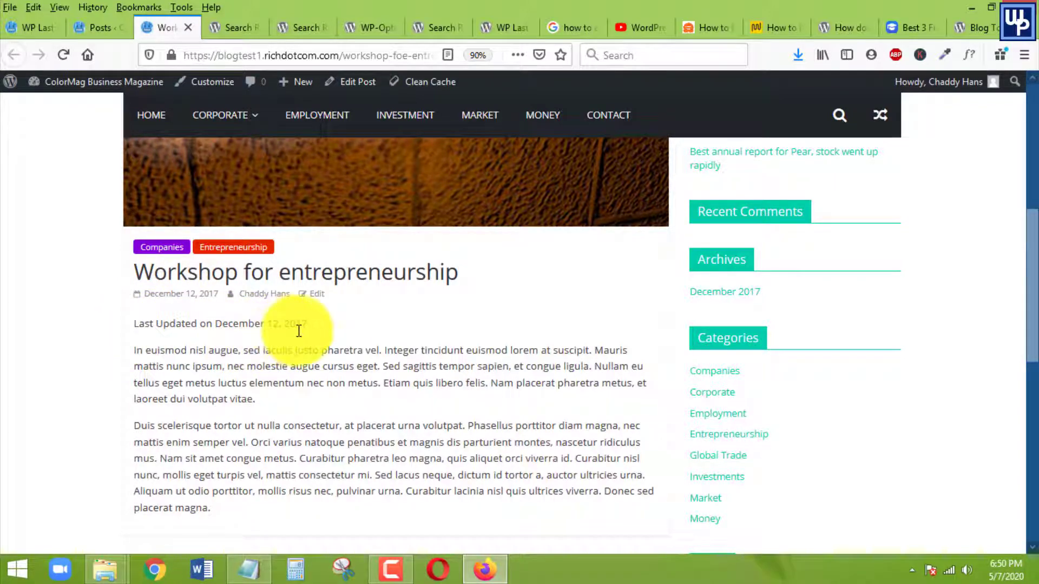
Quick-edit the Workshop for entrepreneurship post, adding a period to its title, and update it
left_click(102, 27)
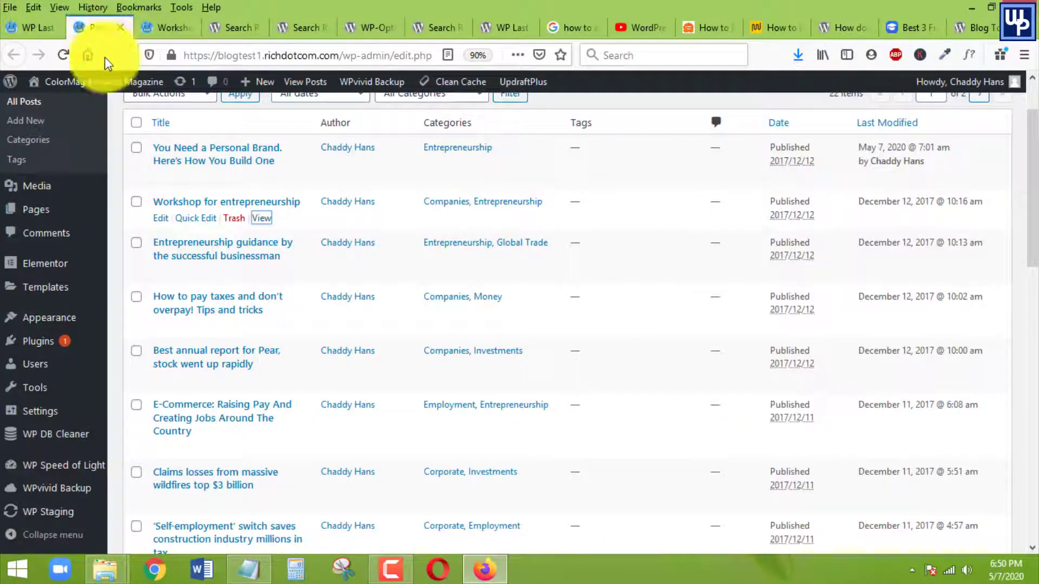
left_click(196, 222)
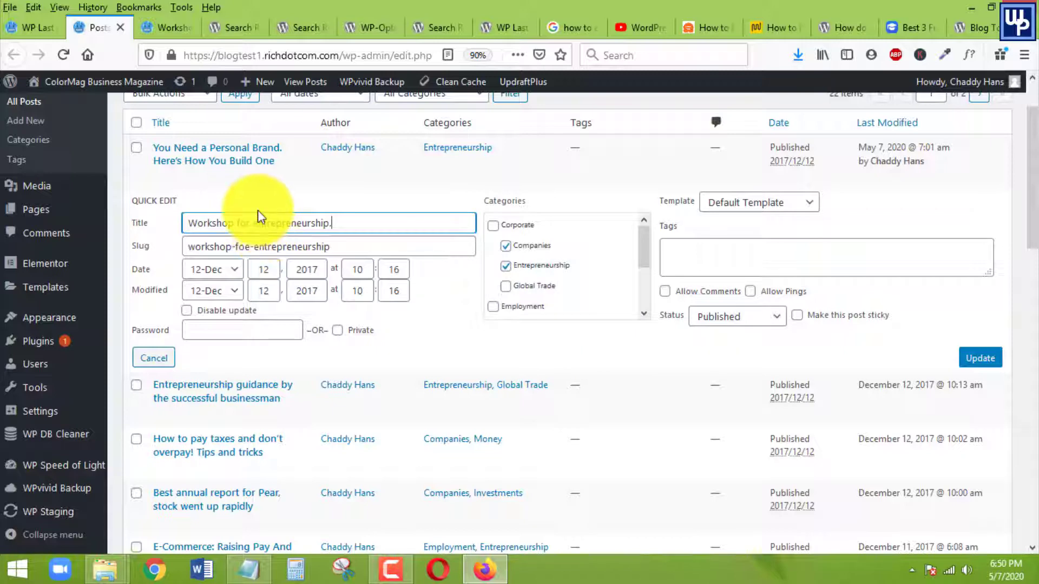
scroll(396, 260, "up", 2)
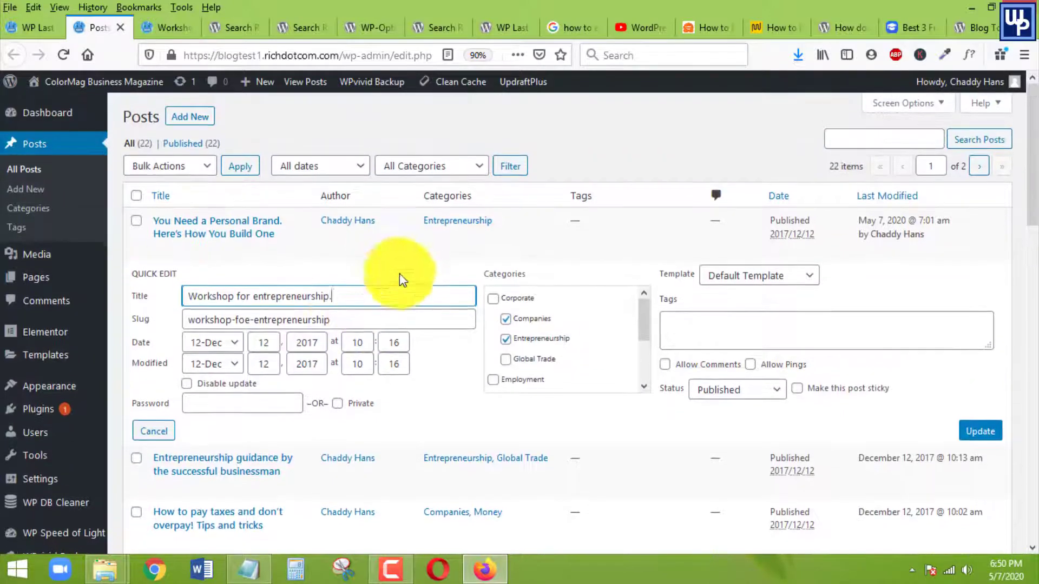
mouse_move(174, 232)
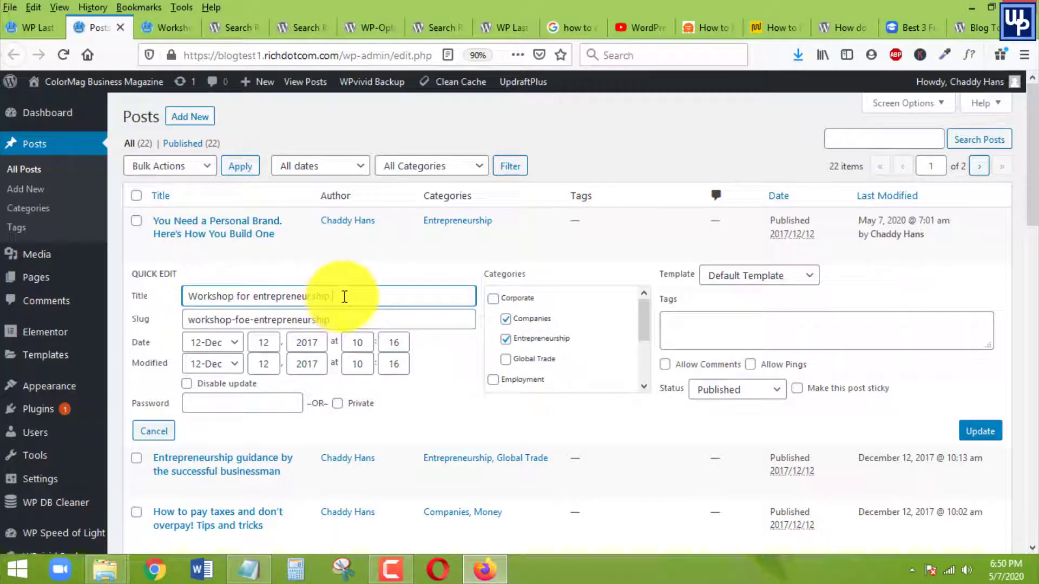
left_click(979, 431)
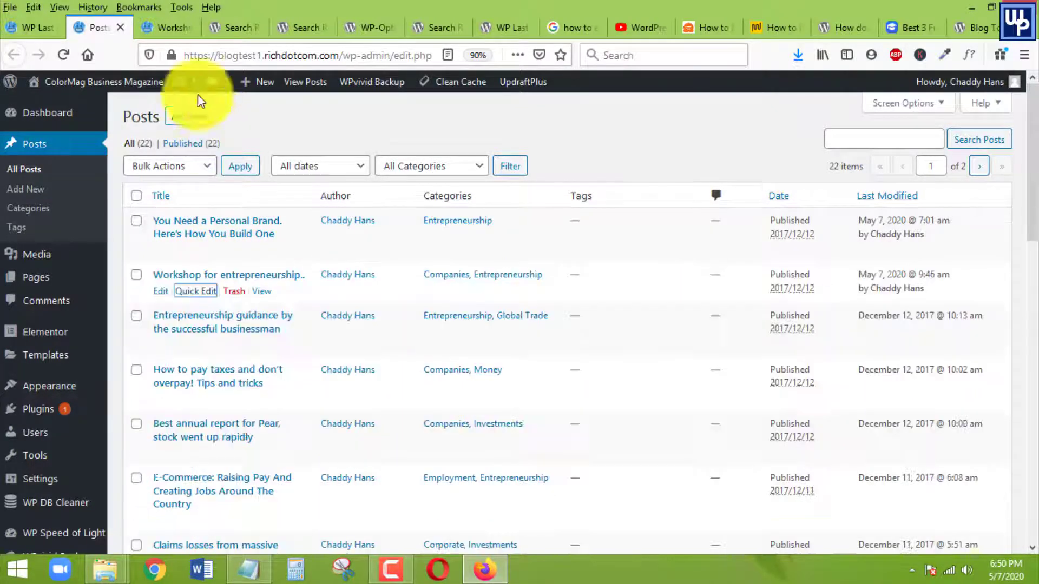
Reload the Workshop post and highlight its new 'Last Updated on May 7, 2020' line
left_click(170, 28)
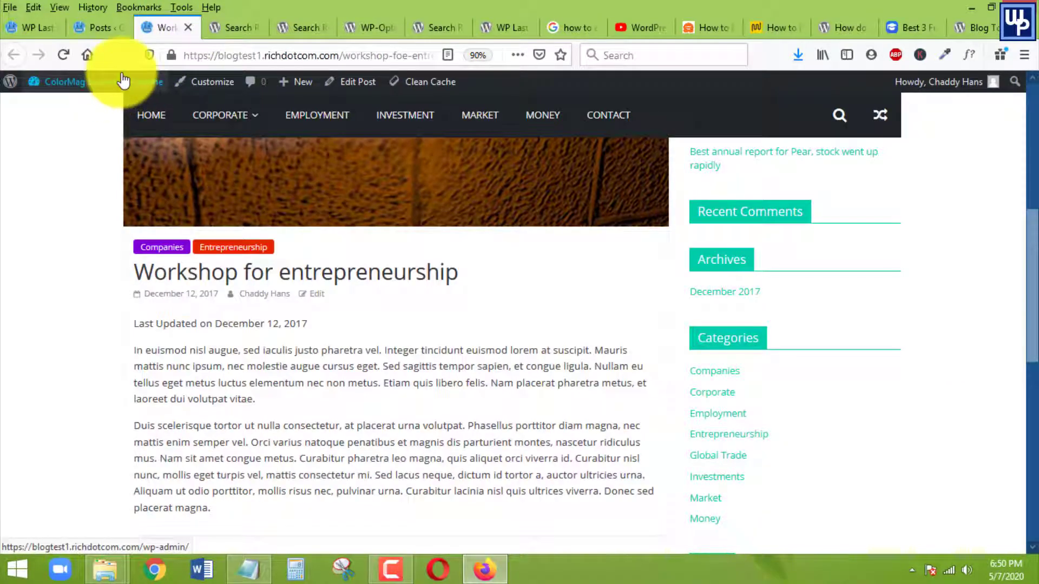
left_click(64, 55)
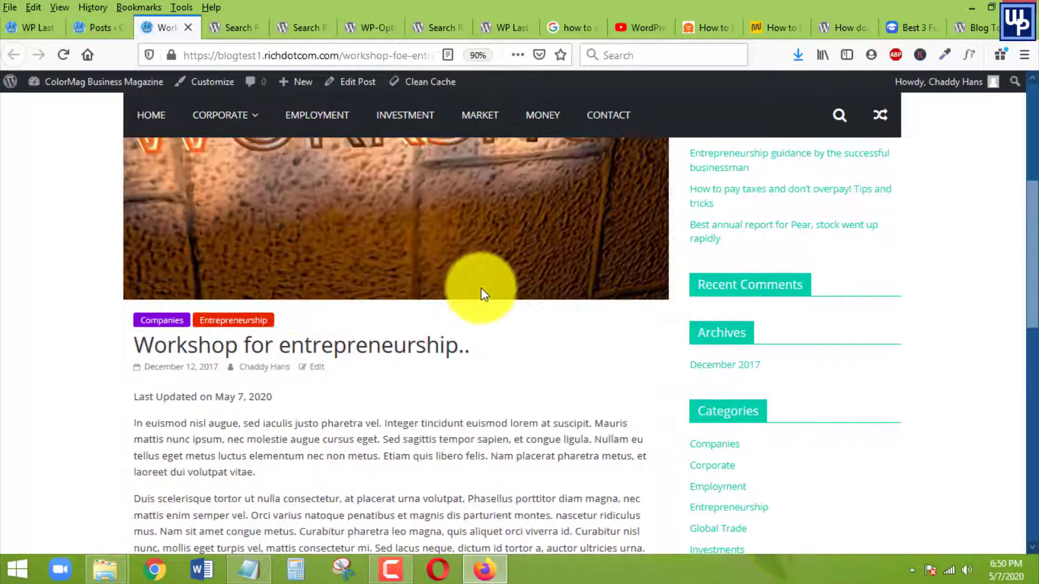
left_click_drag(290, 395, 134, 395)
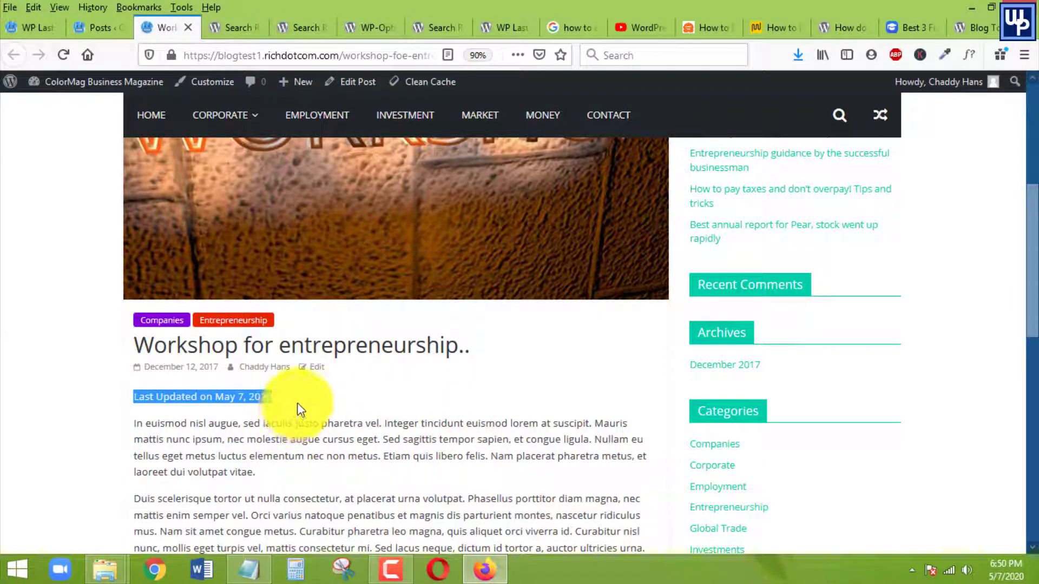
left_click_drag(302, 408, 132, 378)
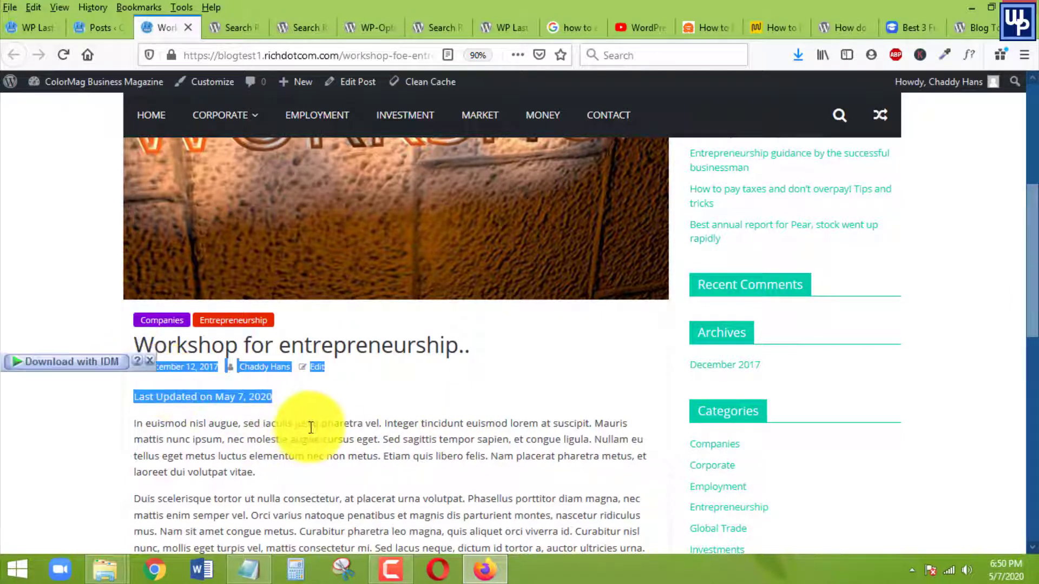
scroll(308, 424, "down", 3)
left_click(307, 363)
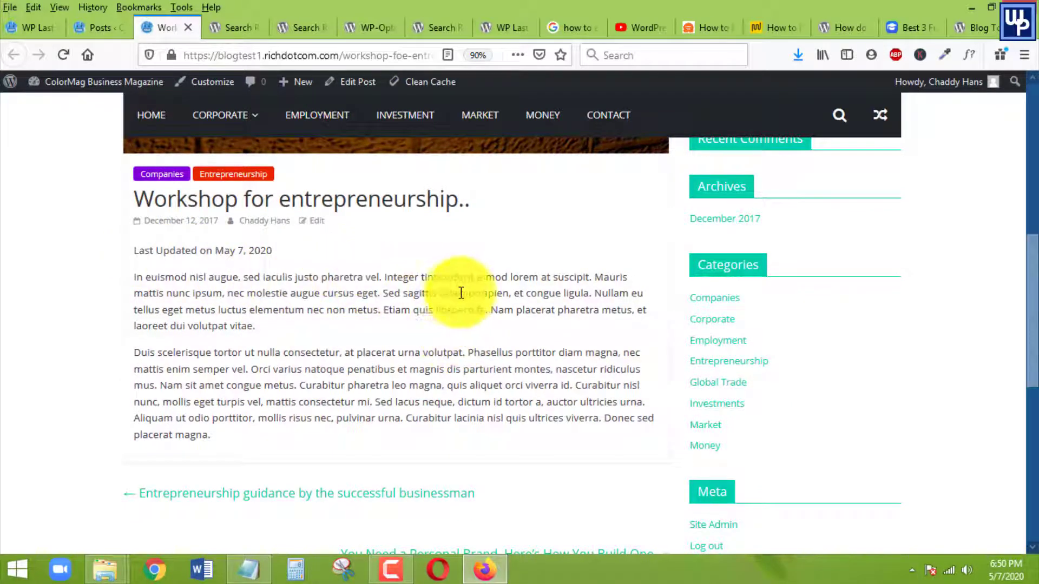
left_click(90, 28)
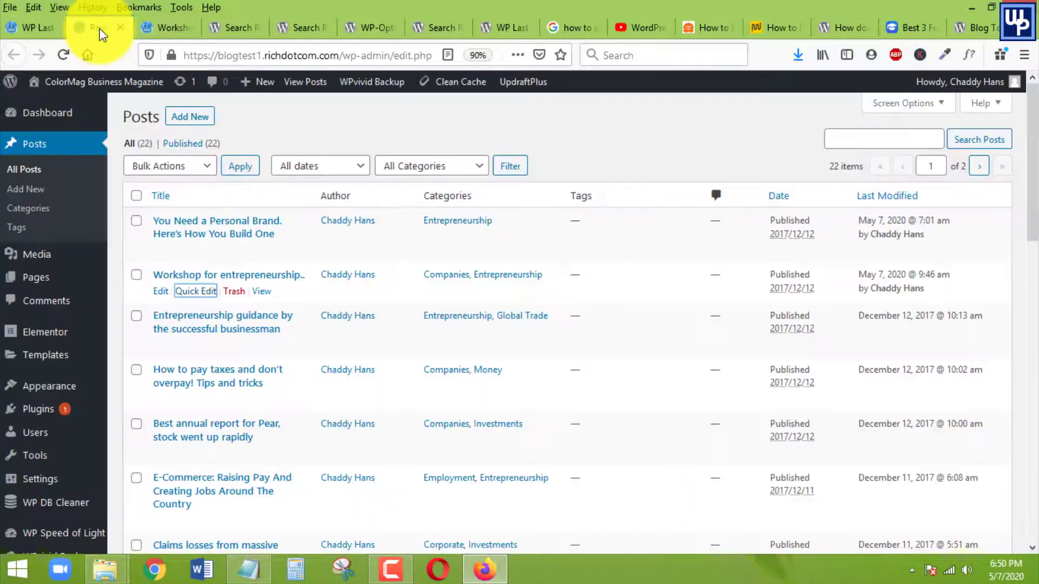